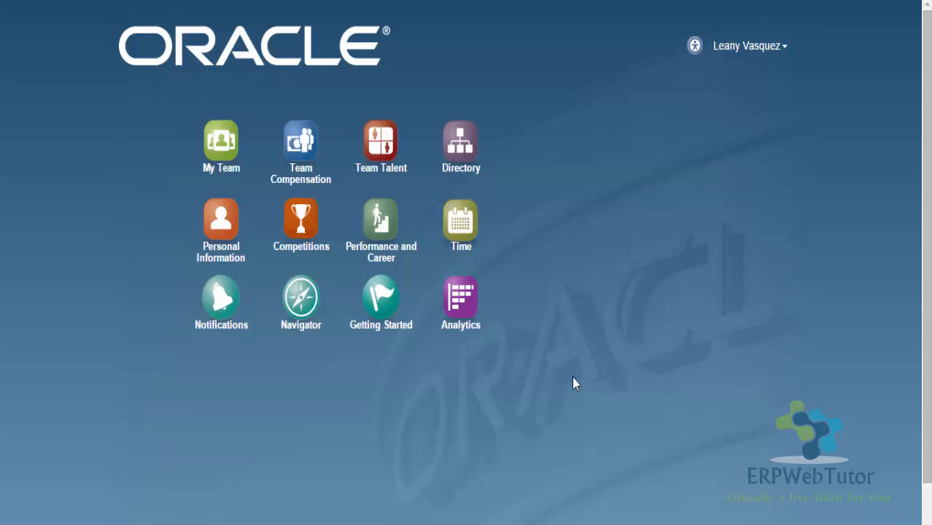
Step: Search Setup and Maintenance tasks for 'manage salary basis%' and open Manage Salary Basis
click(303, 323)
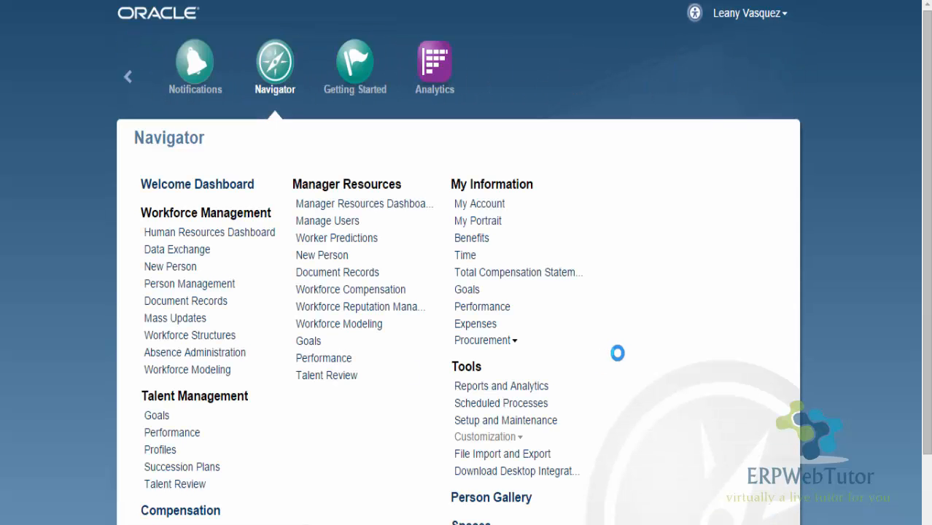
click(532, 422)
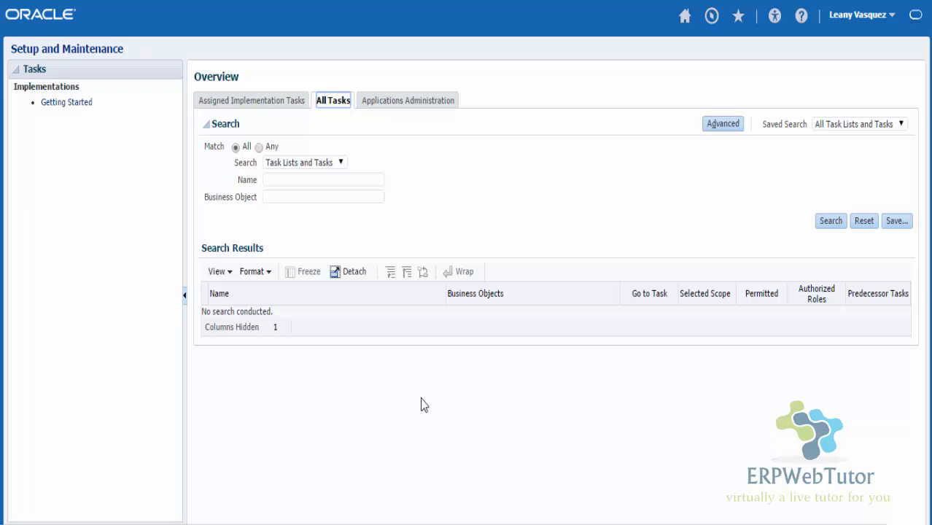
click(340, 182)
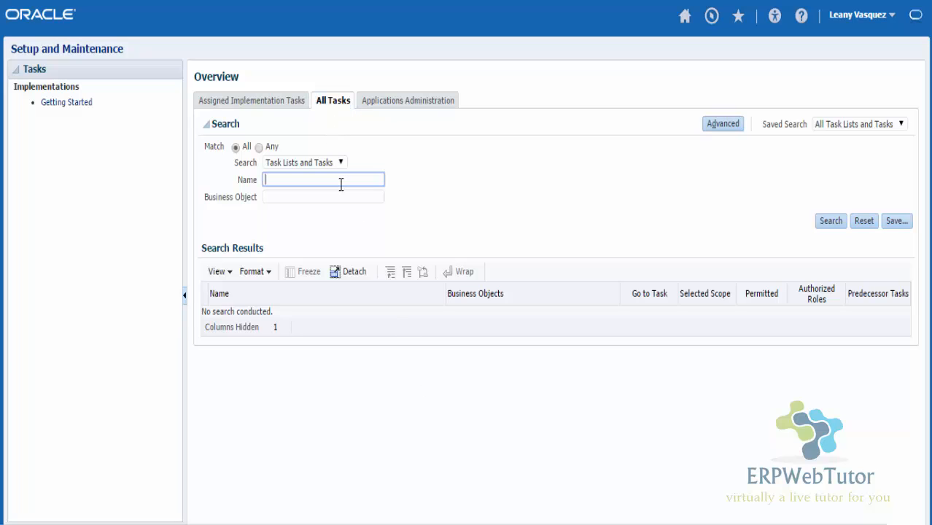
text(mana)
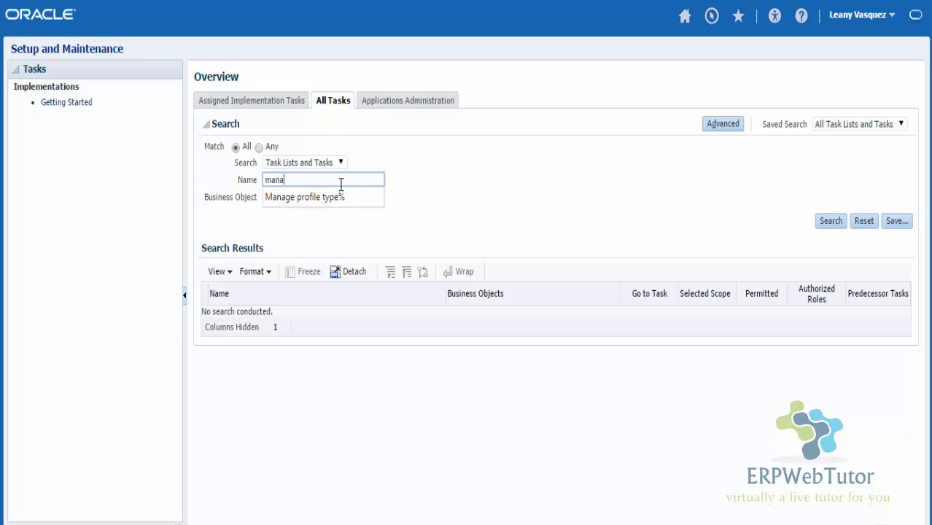
text(ge sala)
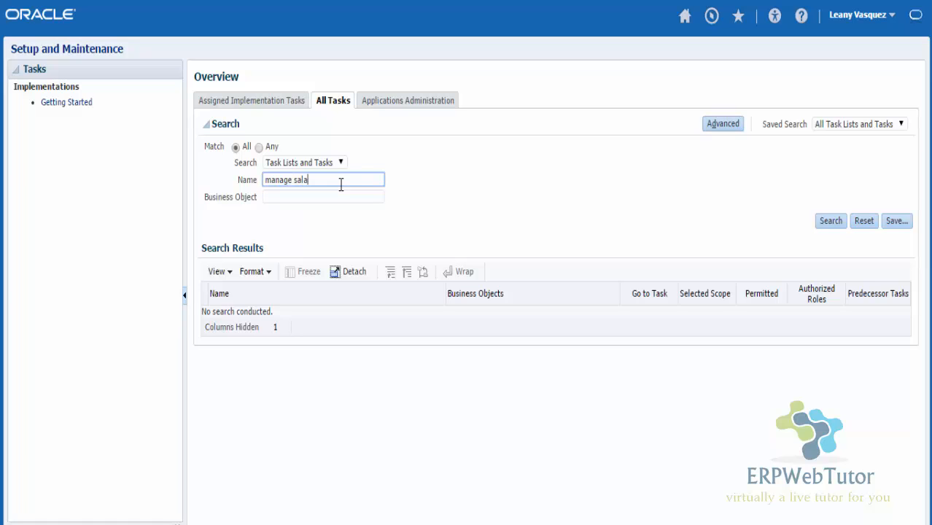
text(ry basis%)
key(Return)
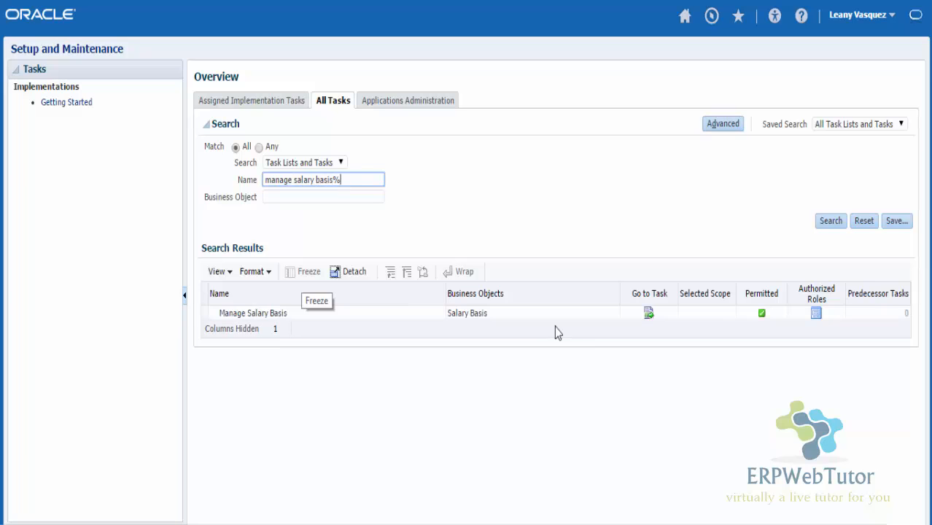
click(649, 314)
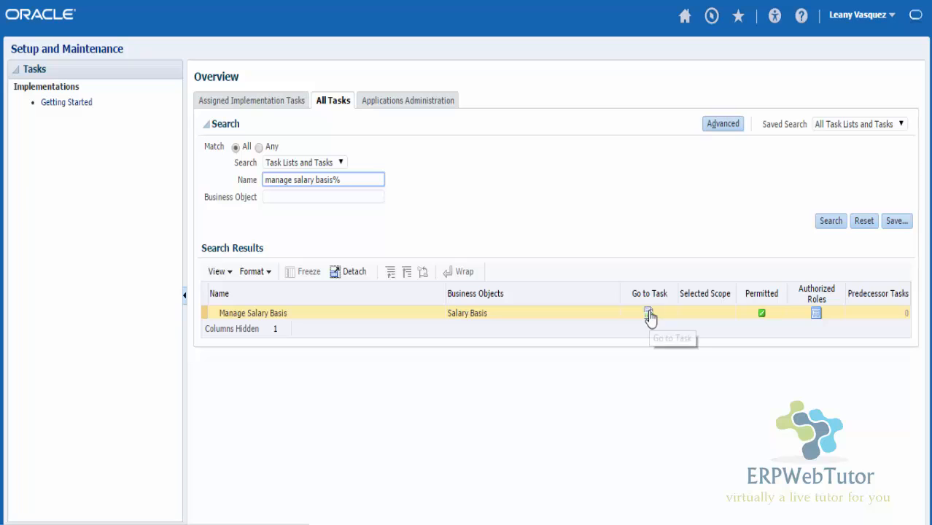
click(648, 316)
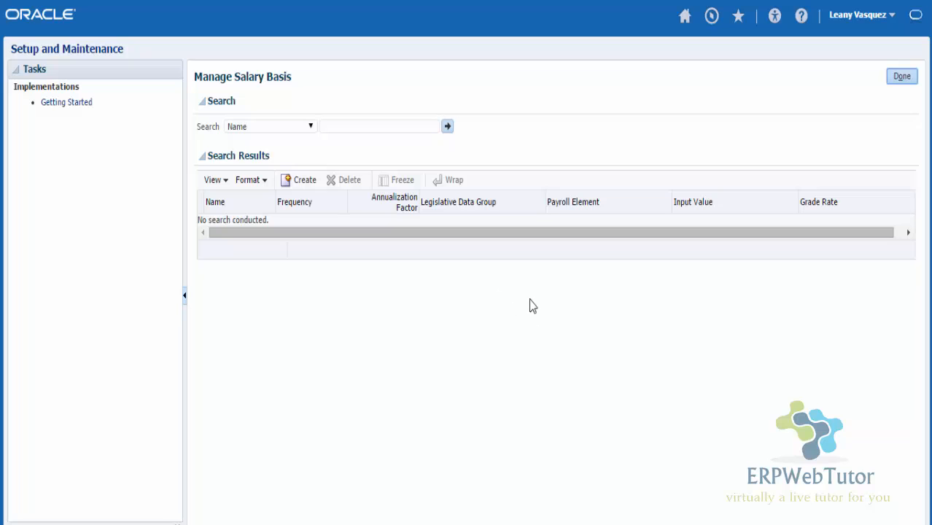
Step: List all salary bases, widen the Name column, and open EWT Annual Salary
click(447, 126)
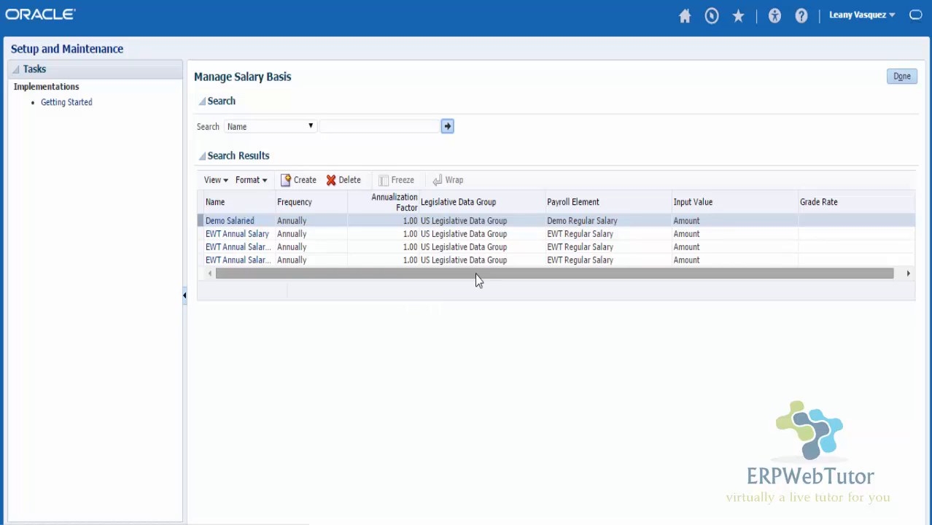
drag(285, 204, 337, 203)
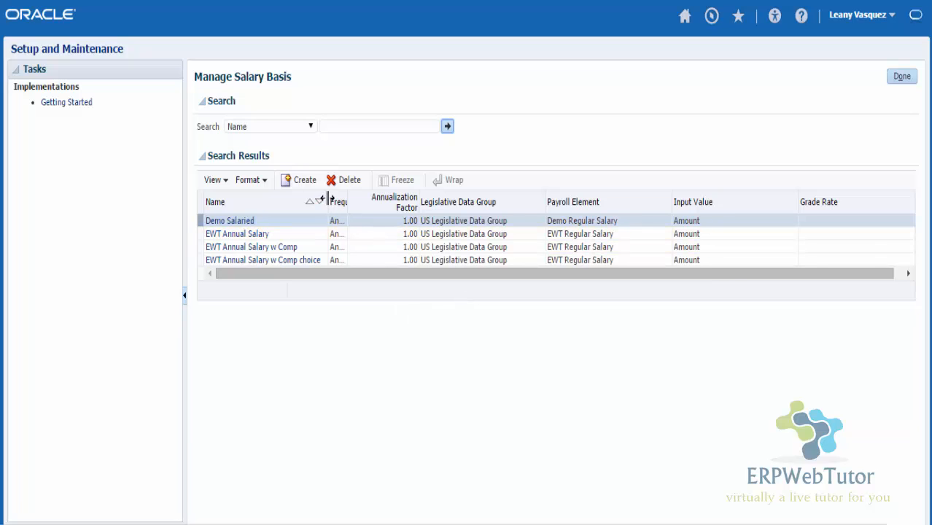
drag(358, 202, 361, 204)
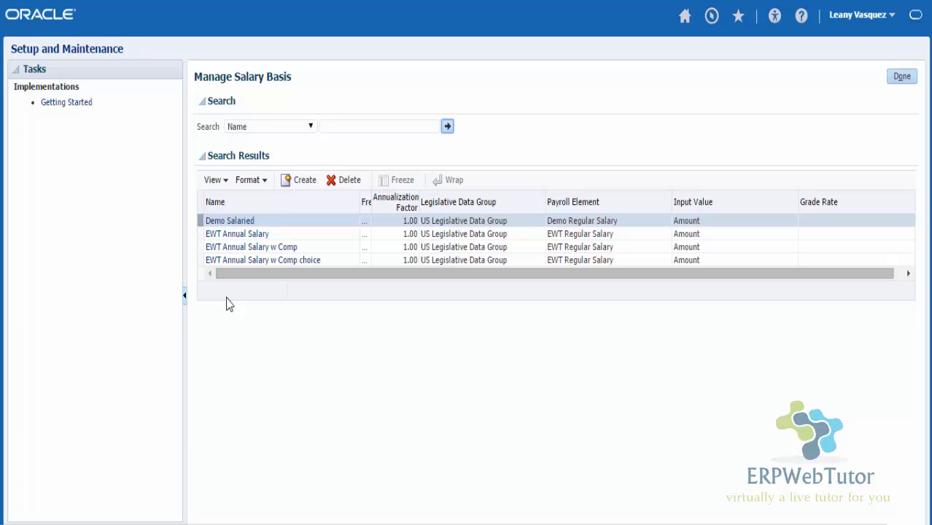
click(234, 235)
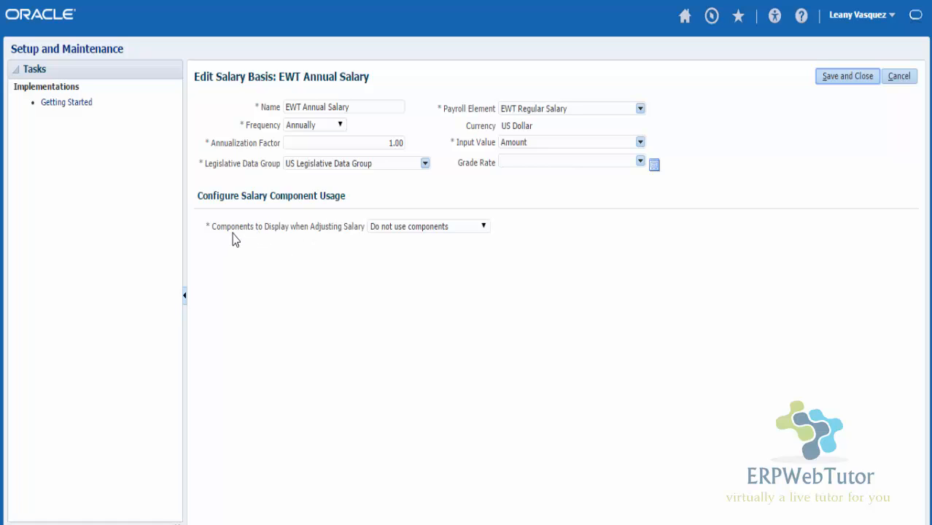
Step: Check the Components to Display options, keep Do not use components, and cancel without saving
click(443, 229)
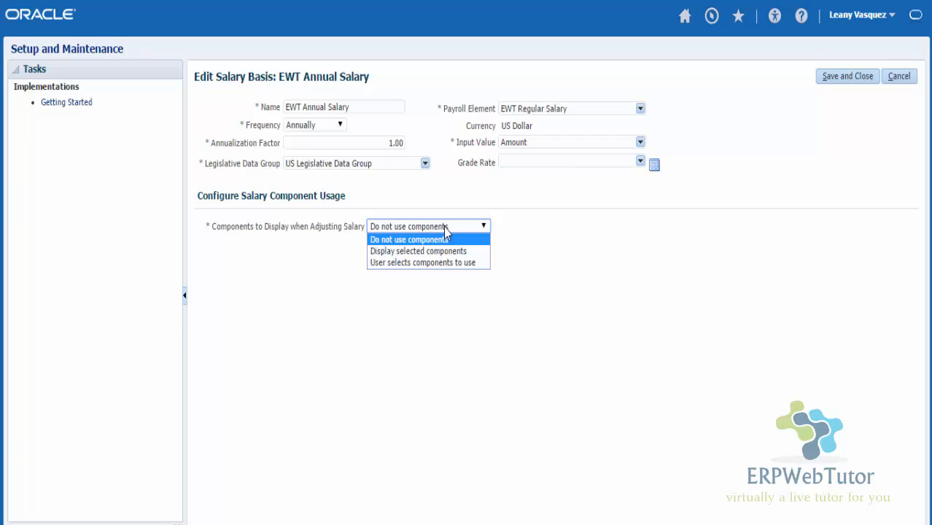
click(533, 302)
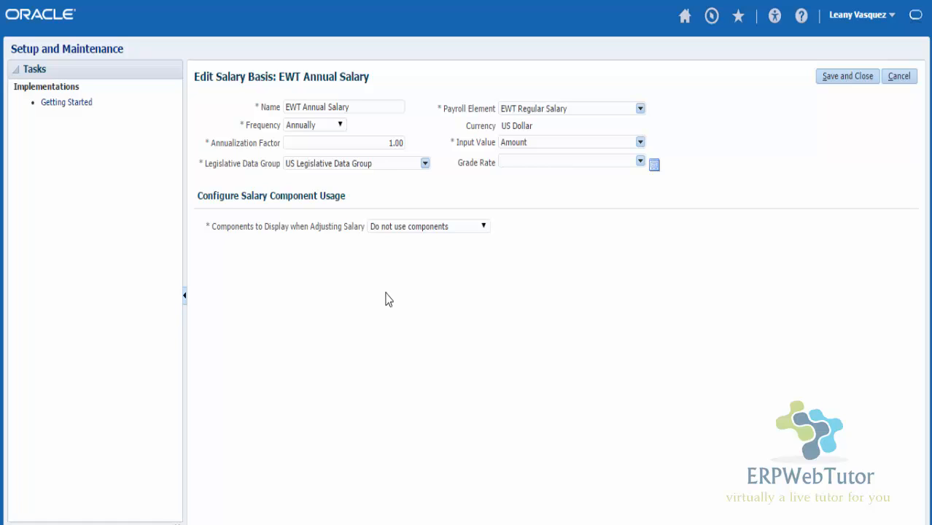
click(453, 230)
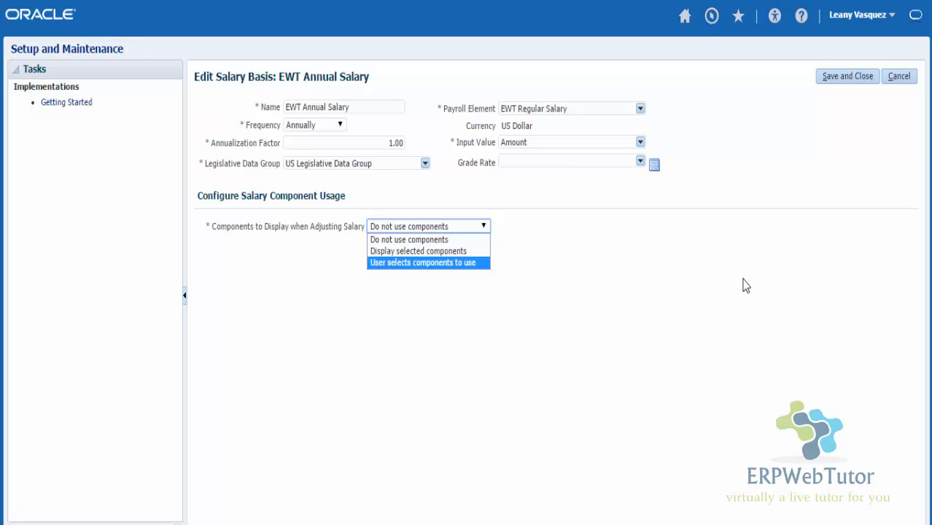
click(802, 254)
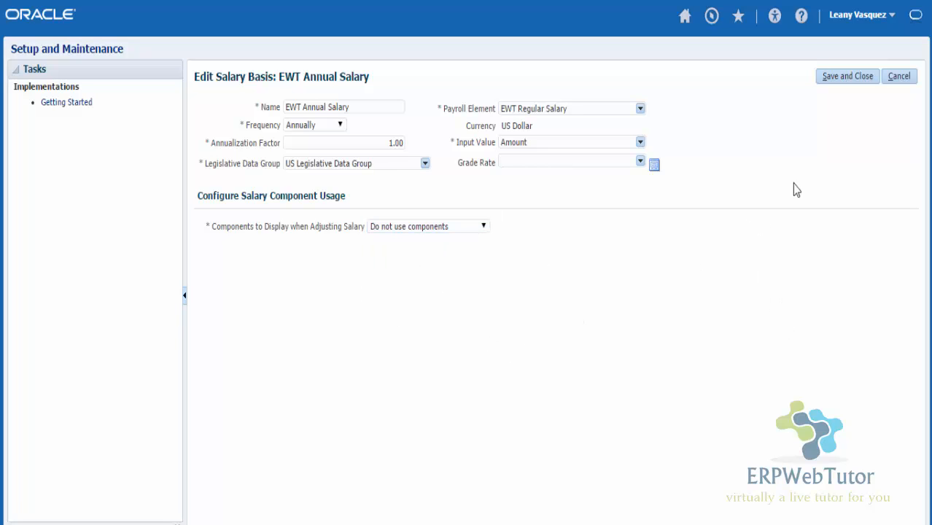
click(906, 79)
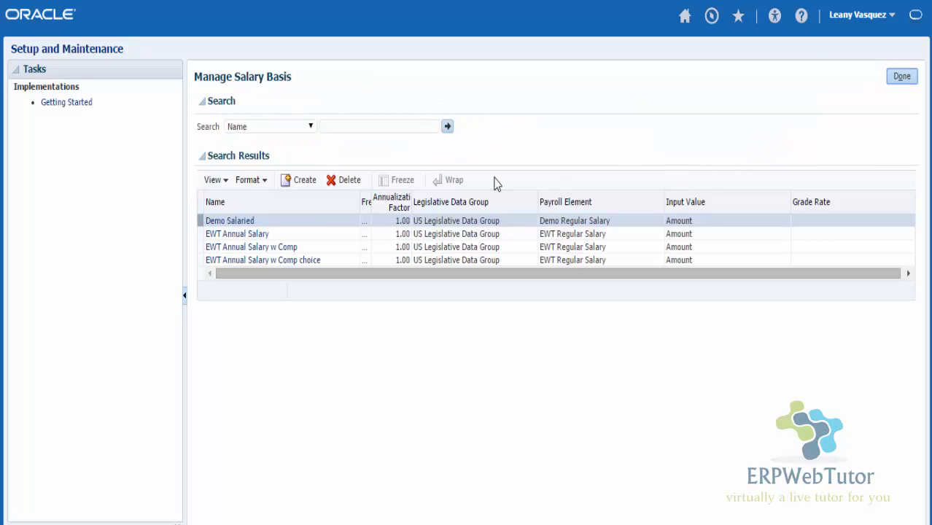
Step: Review EWT Annual Salary w Comp, cancel, then open EWT Annual Salary w Comp choice
click(281, 248)
click(281, 248)
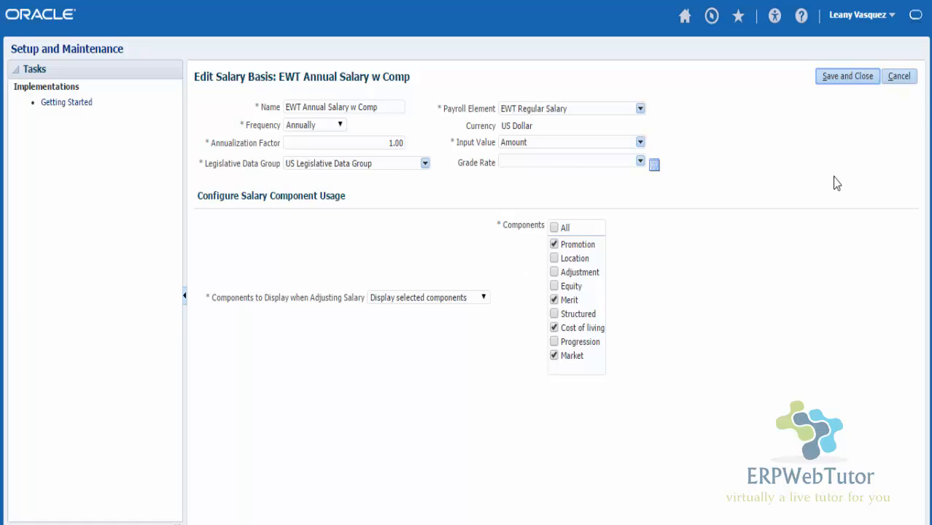
click(901, 78)
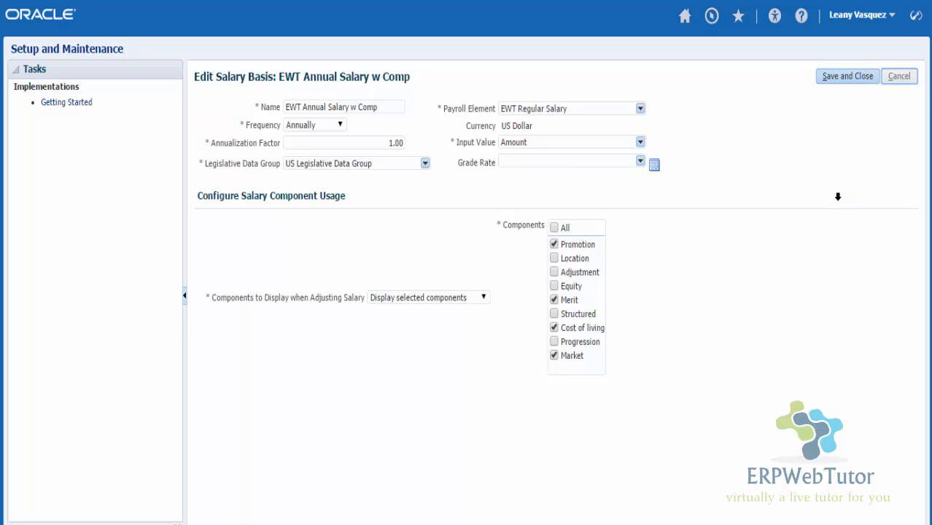
click(303, 260)
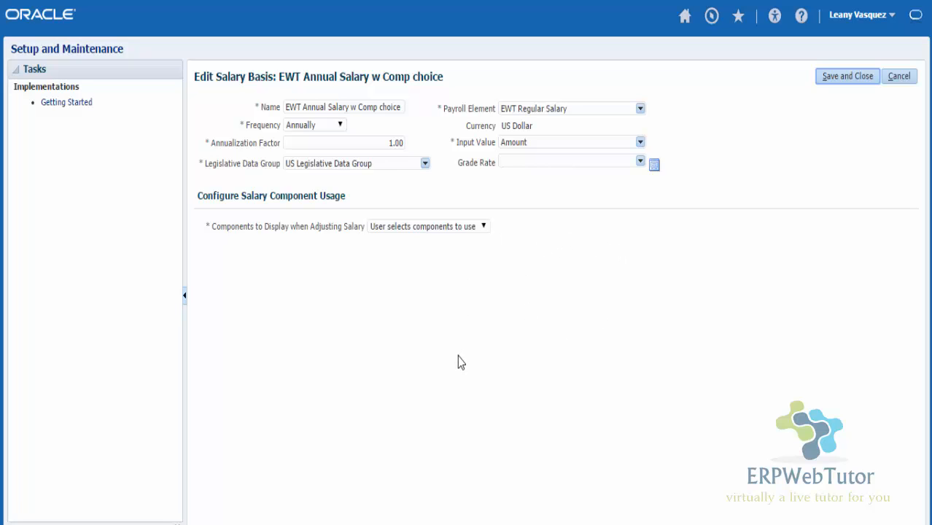
Step: Cancel the salary basis, search Person Management for 'test%', and open the test employee's record
click(899, 76)
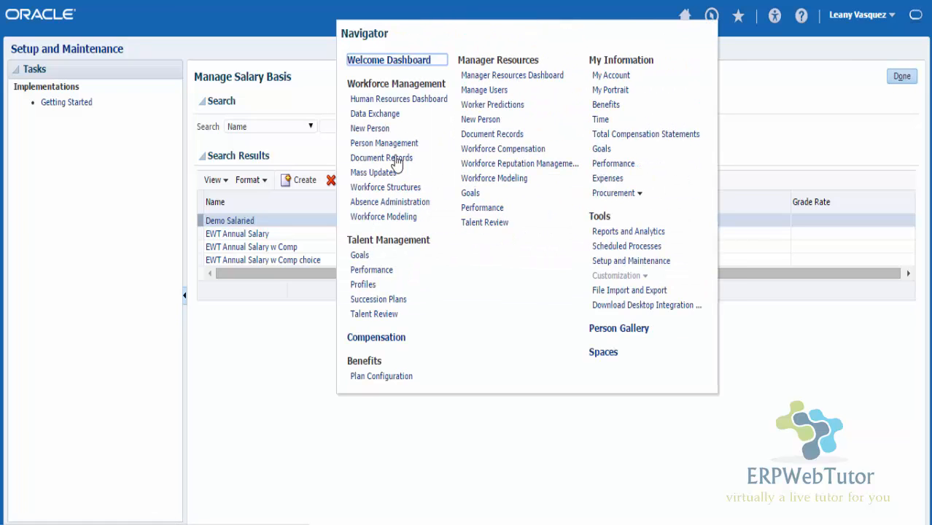
click(391, 145)
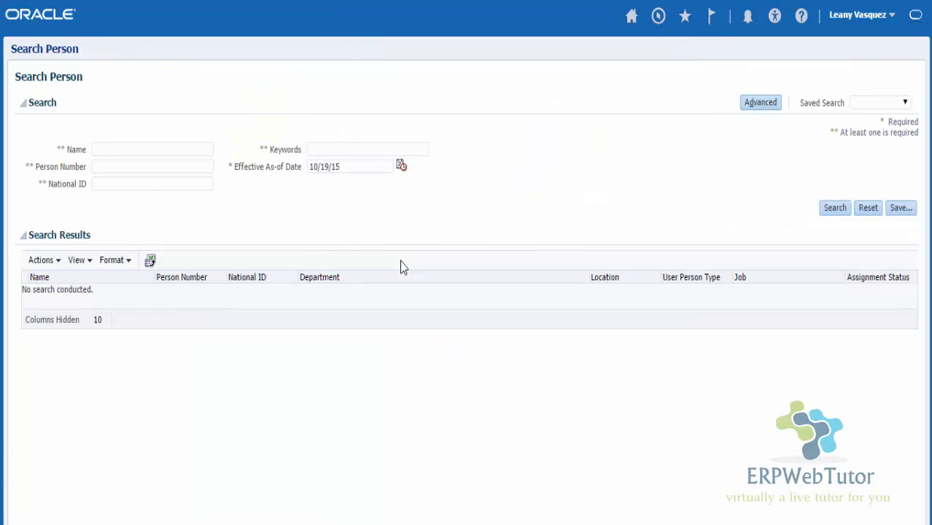
click(116, 151)
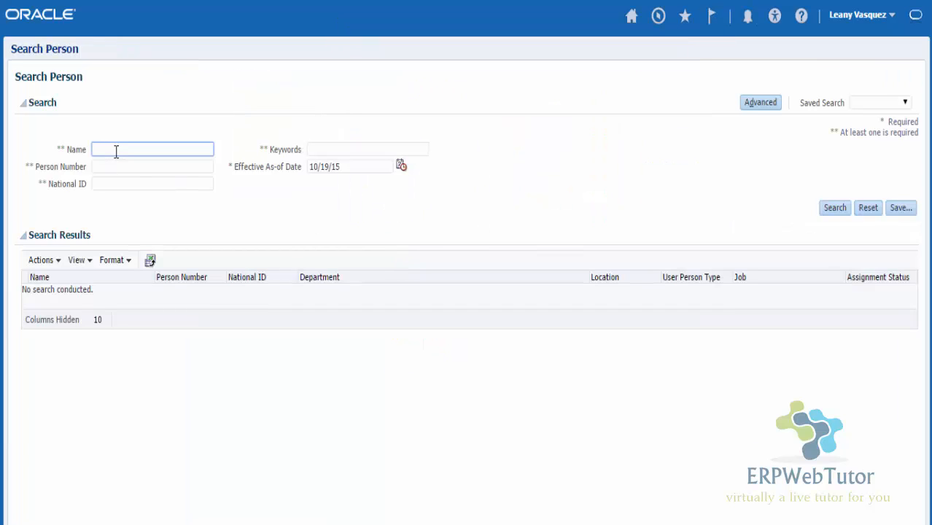
text(test%)
key(Return)
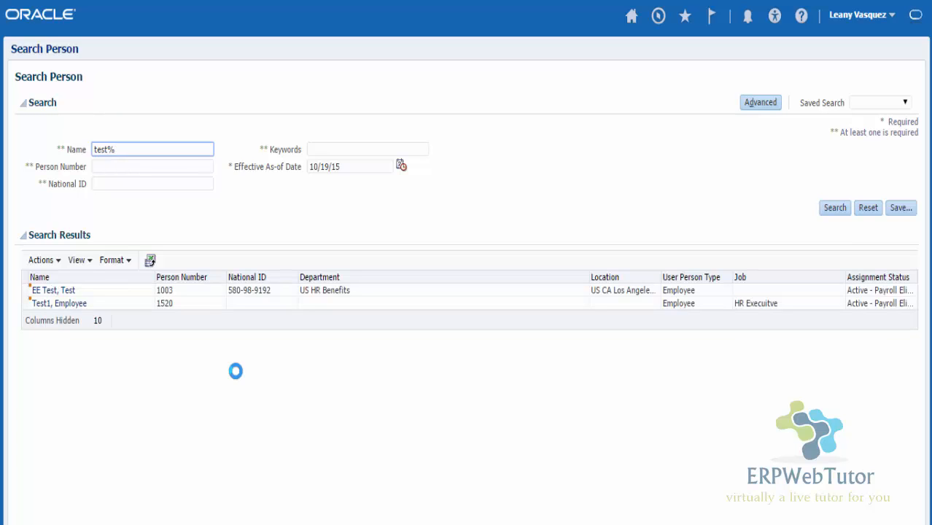
click(51, 304)
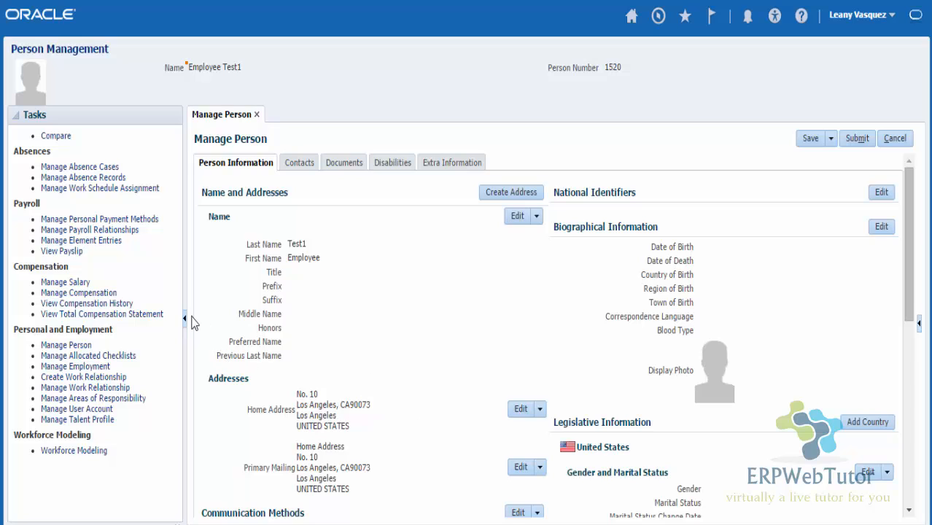
Step: Open Manage Salary for the employee and start adding a new salary record
click(73, 285)
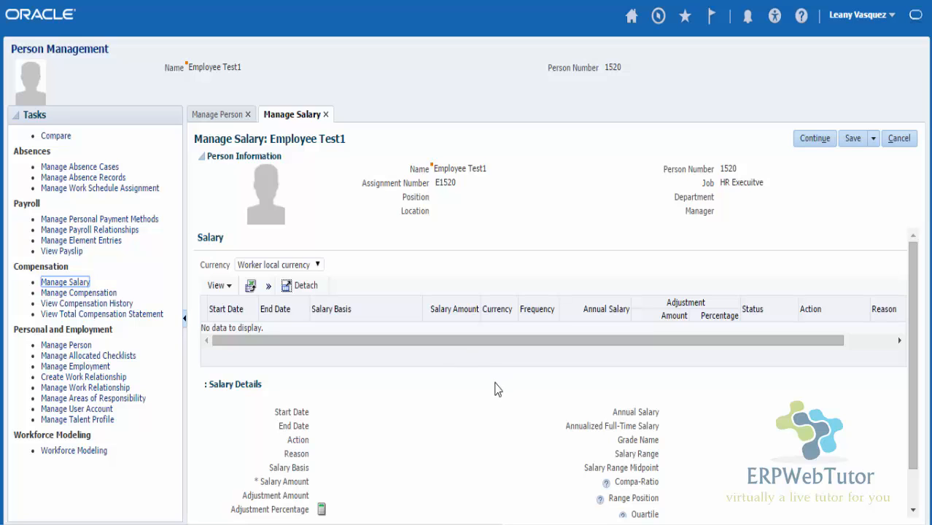
scroll(460, 407, down, 1)
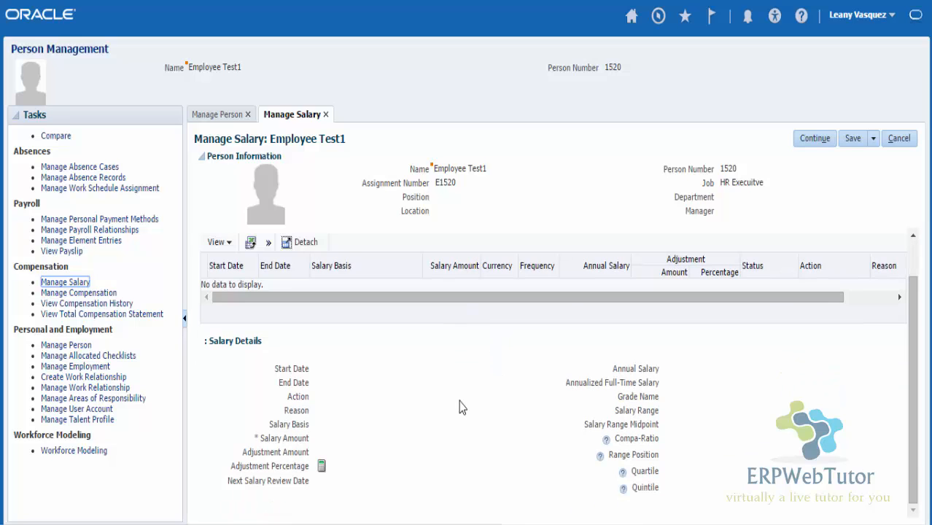
click(268, 244)
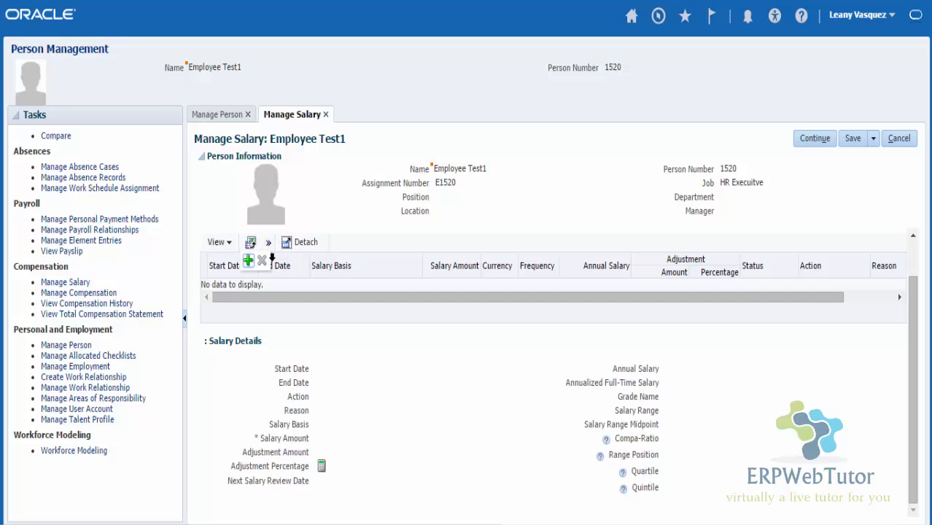
click(248, 261)
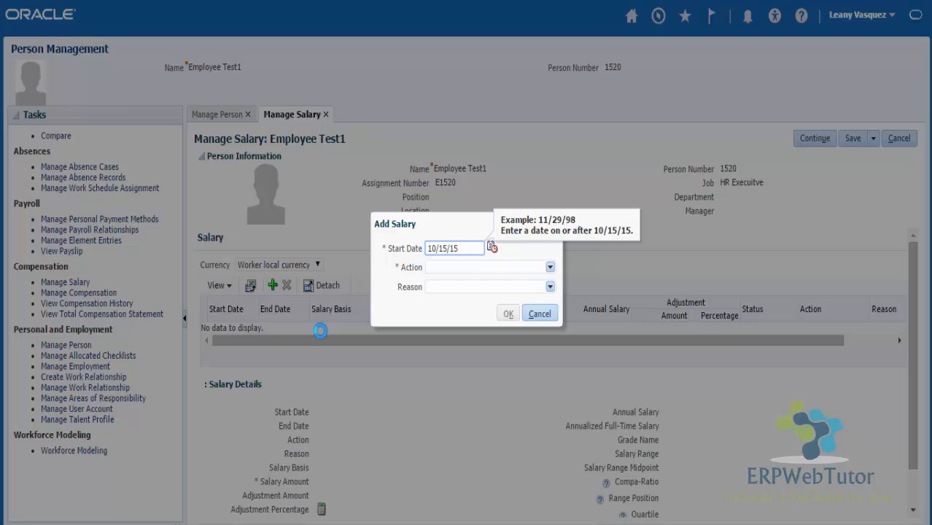
Step: Create a new salary record dated 10/15/15 with the action Hire
click(550, 267)
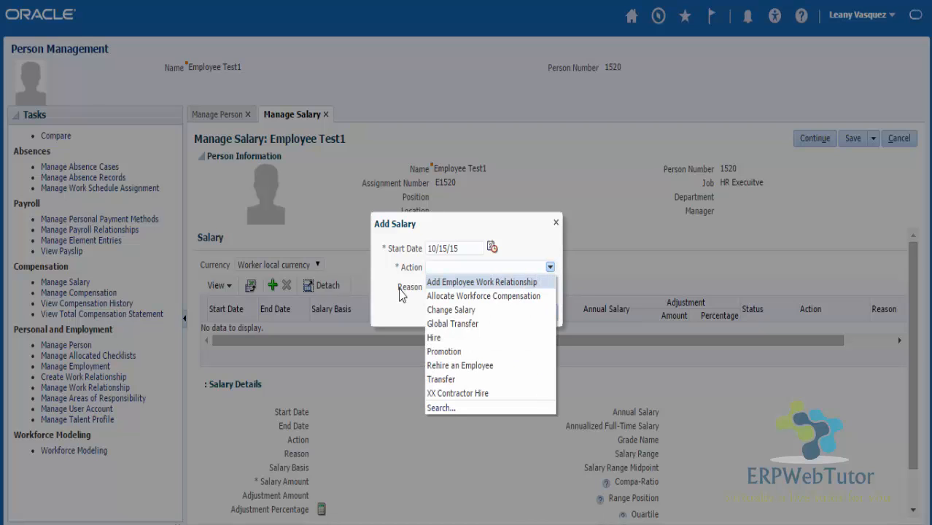
click(432, 339)
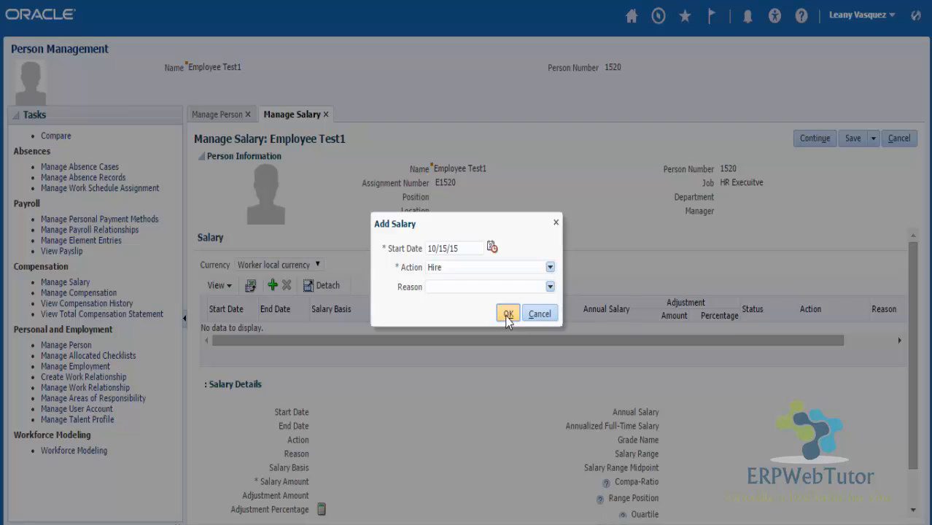
click(508, 314)
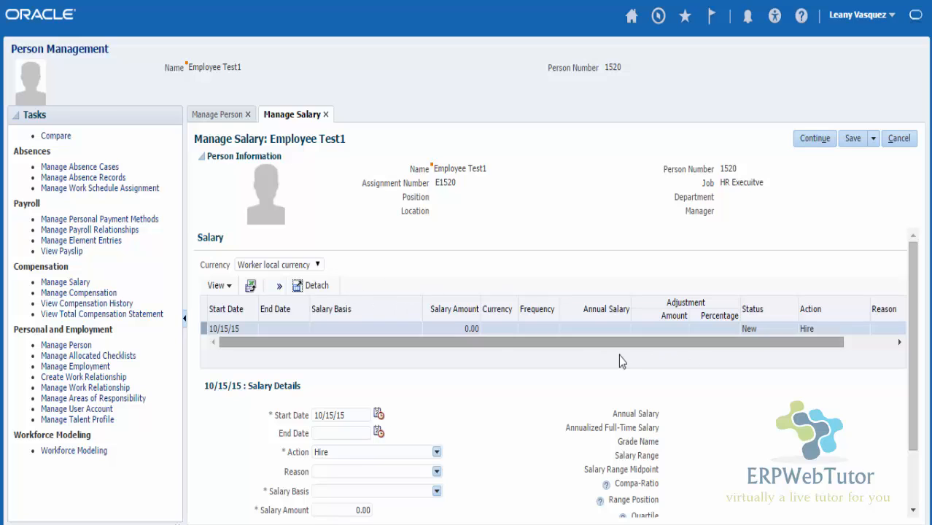
scroll(680, 400, down, 1)
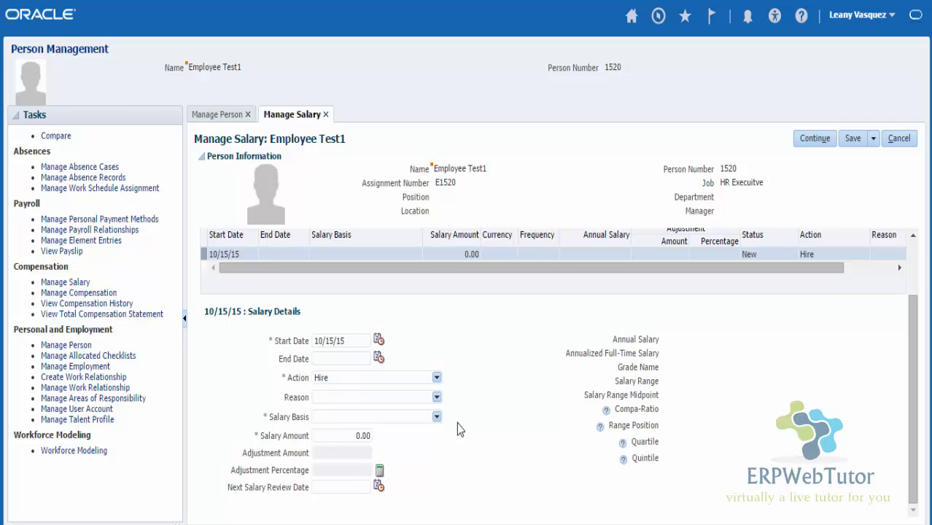
Step: Set the salary basis to EWT Annual Salary and dismiss the recalculation warning
click(418, 415)
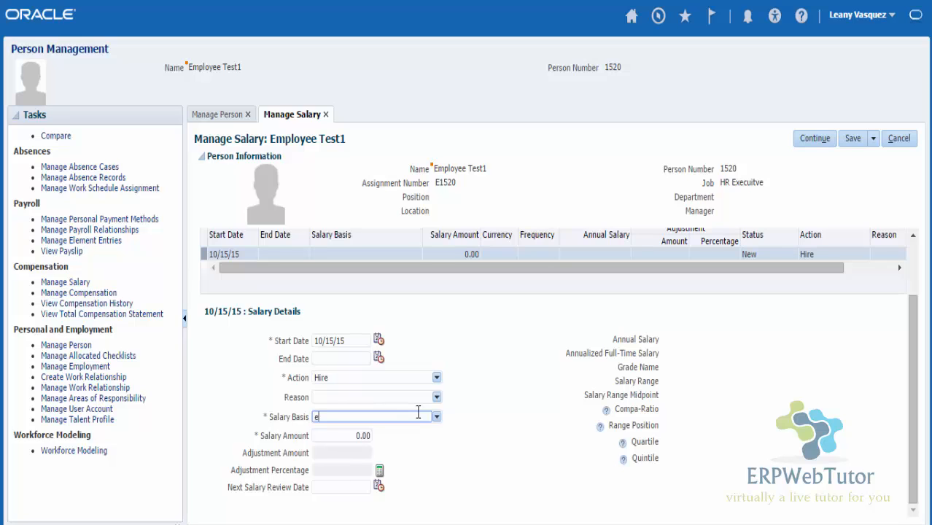
key(Tab)
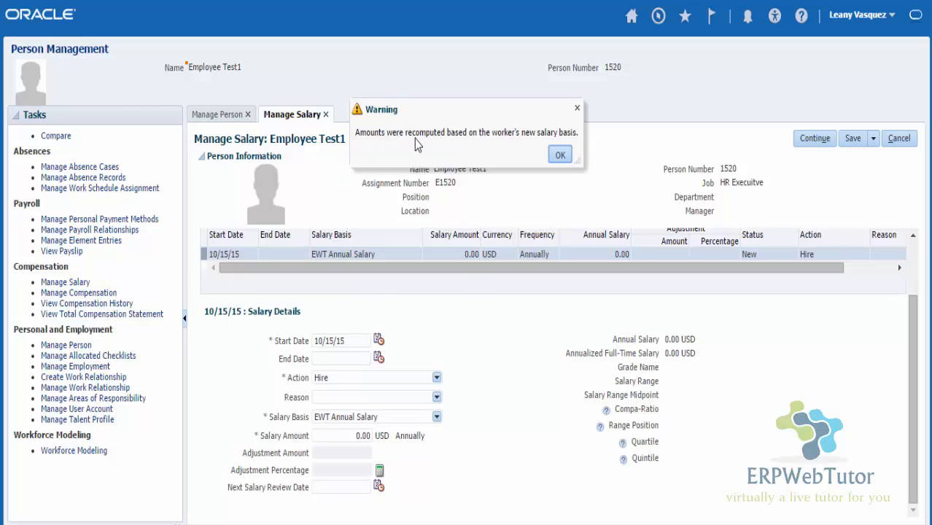
click(560, 155)
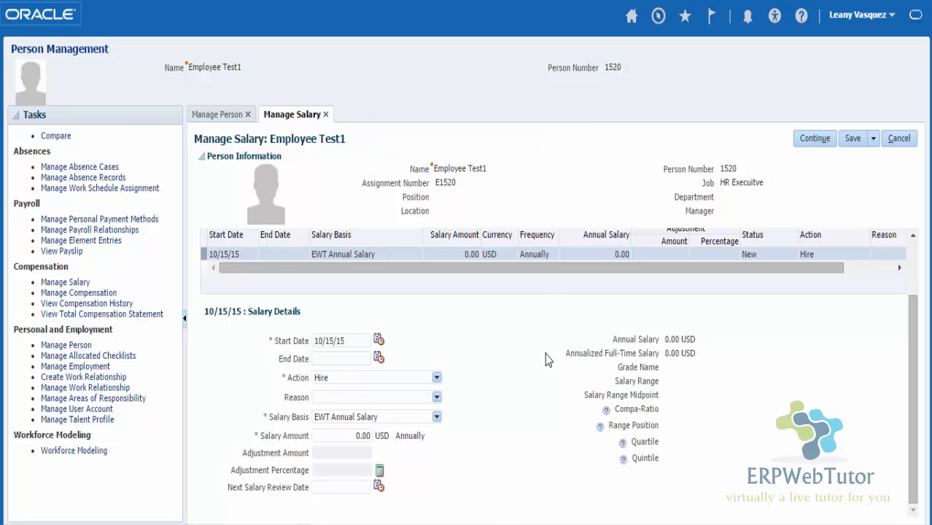
Step: Replace the 0.00 salary amount with 80,000 USD
click(341, 436)
drag(356, 432, 400, 442)
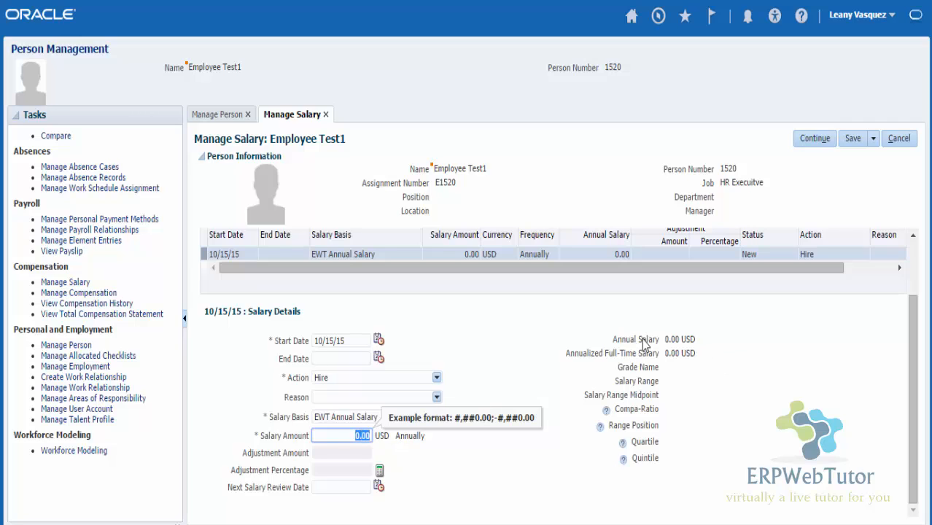
text(80,00)
key(Tab)
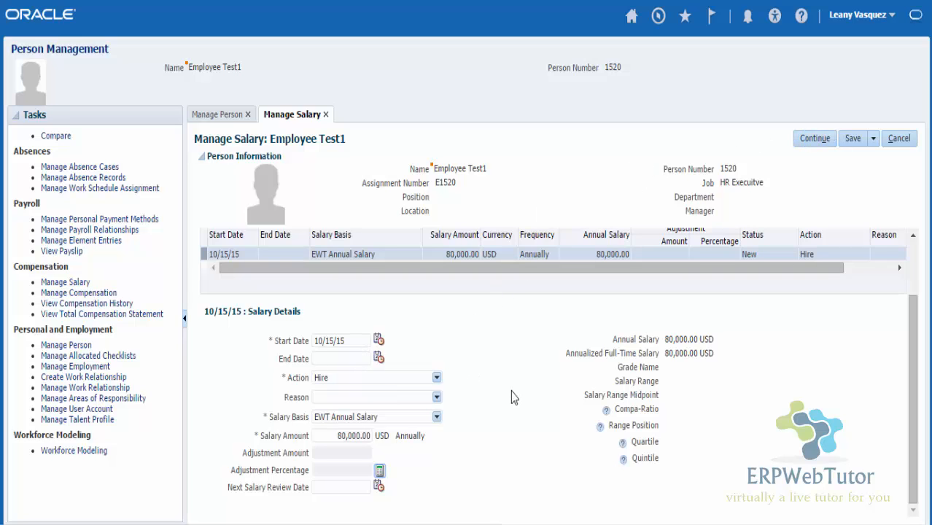
Step: Delete the EWT Annual Salary entry from the Salary Basis field
drag(396, 417, 270, 416)
key(BackSpace)
key(Tab)
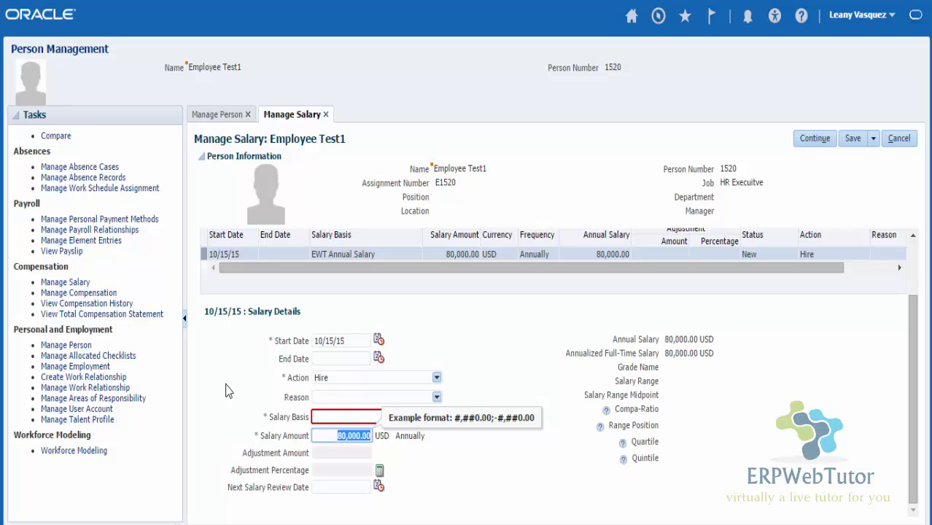
Step: Clear the salary amount and change the salary basis to EWT Annual Salary w Comp
drag(346, 435, 431, 437)
key(BackSpace)
click(431, 444)
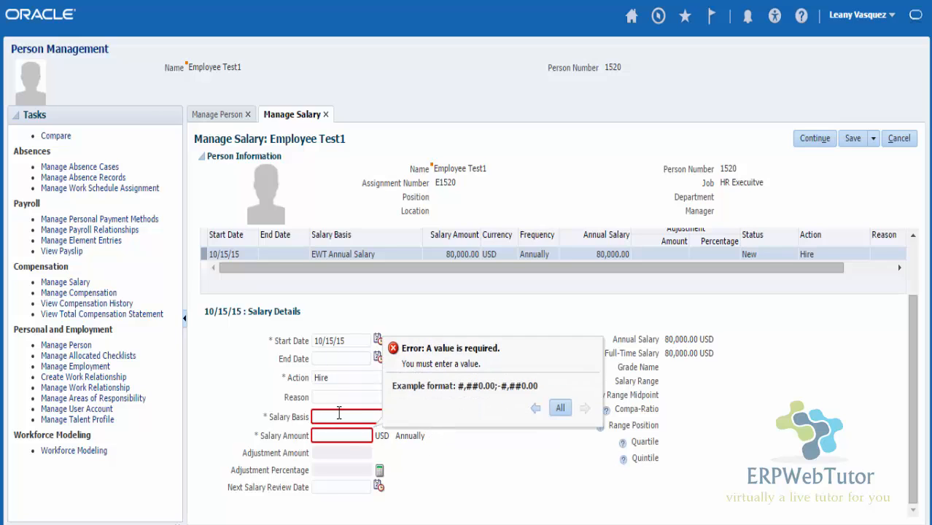
click(339, 414)
click(437, 417)
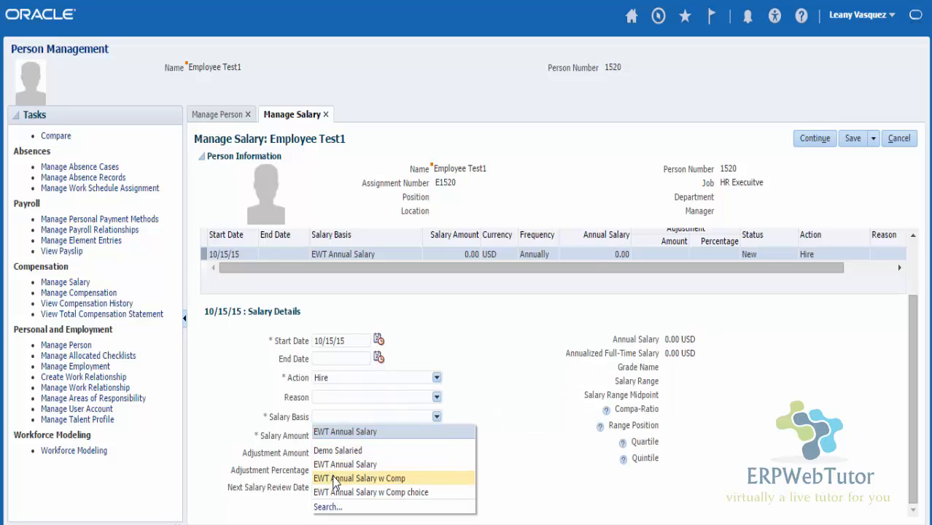
click(371, 480)
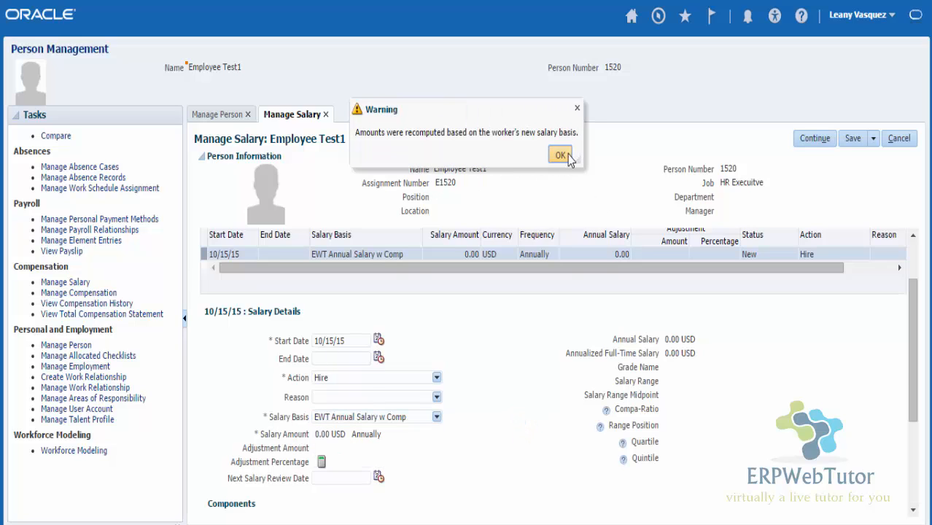
Step: Dismiss the recalculation warning to reveal the Promotion, Merit, Market and Cost of living components
click(561, 156)
scroll(626, 408, down, 5)
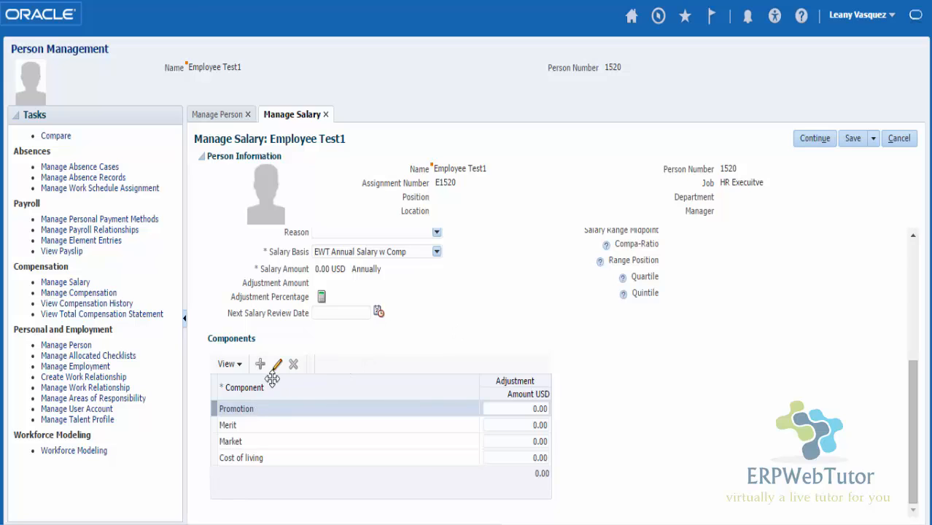
Step: Enter Market 80,000 and Cost of living 5,000 for an 85,000 USD total, then cancel the edit
click(518, 442)
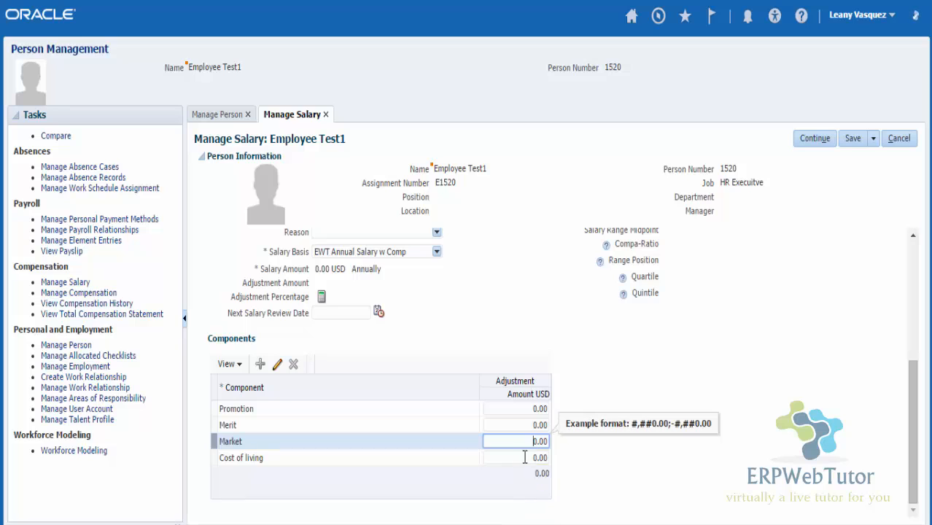
drag(522, 441, 555, 430)
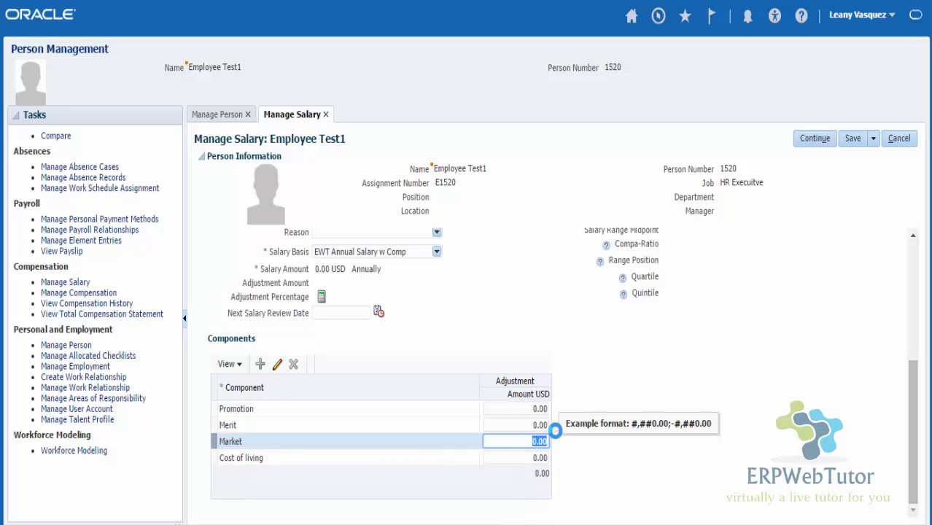
text(80,00)
key(Tab)
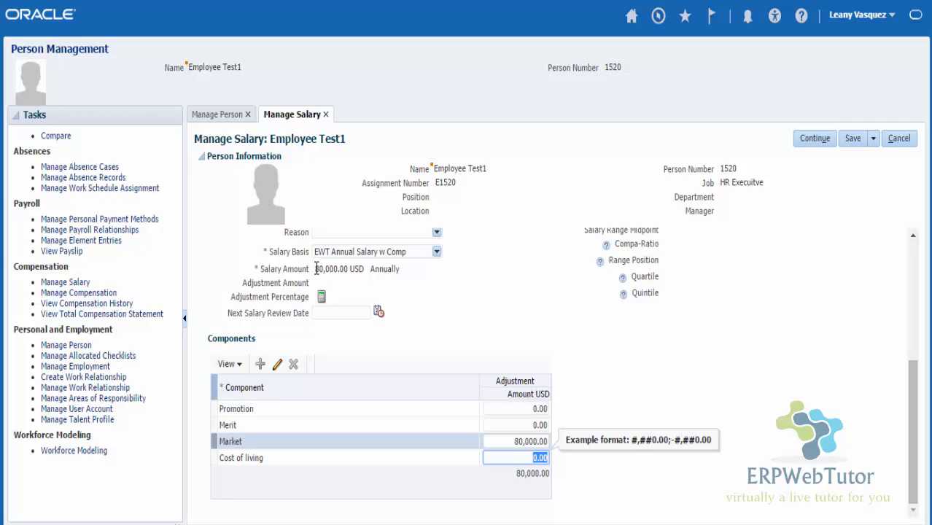
drag(316, 269, 354, 269)
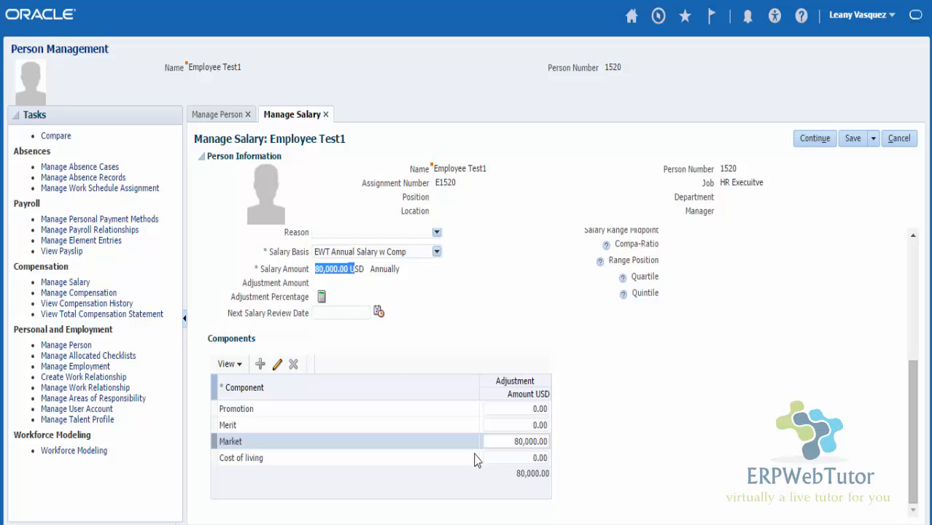
click(524, 459)
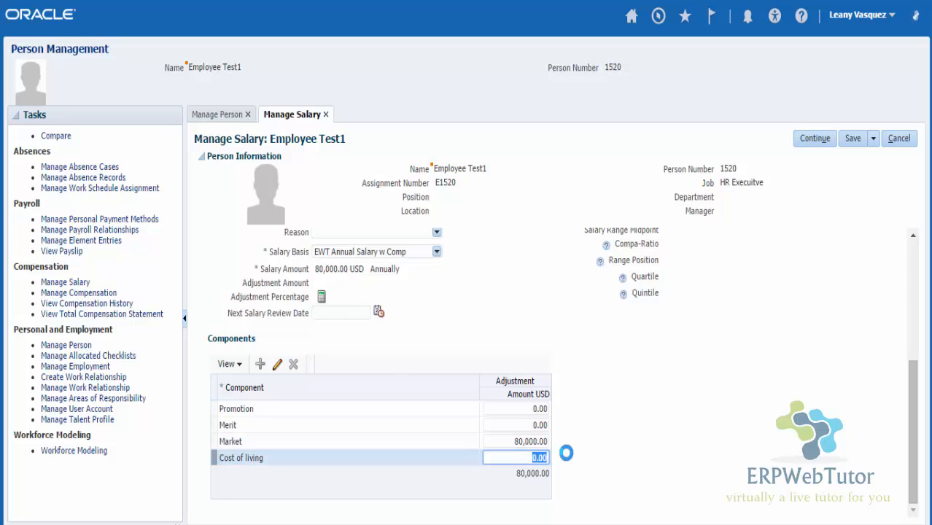
text(5)
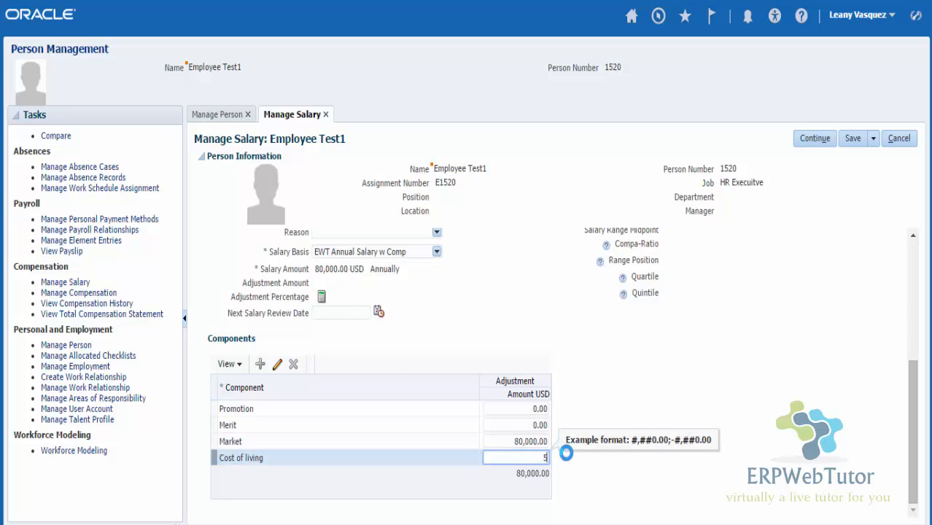
text(000)
key(Tab)
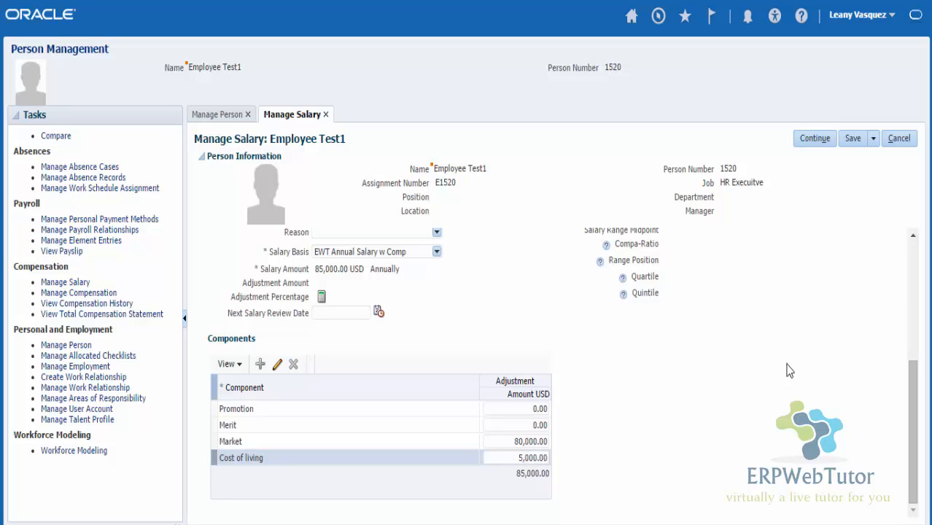
click(899, 140)
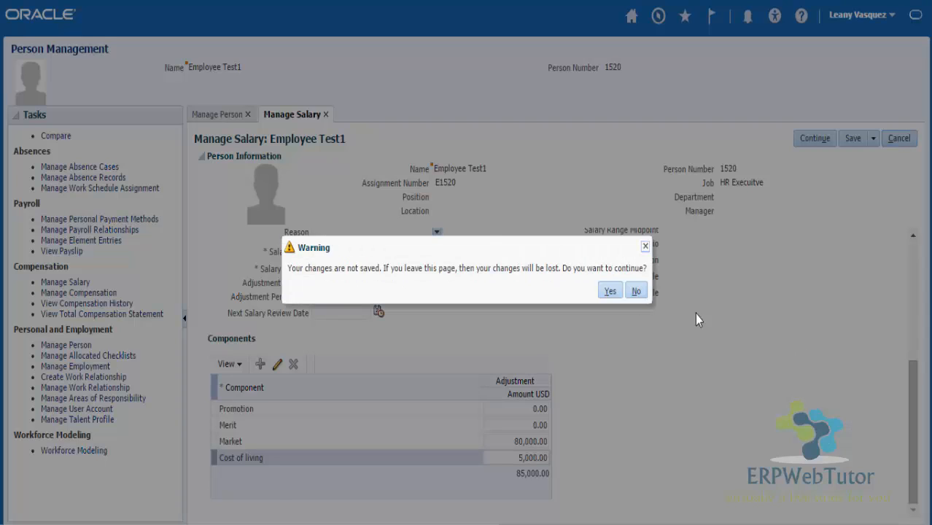
Step: Discard the changes and add a new Hire salary record for Employee Test1 dated 10/15/15
click(610, 291)
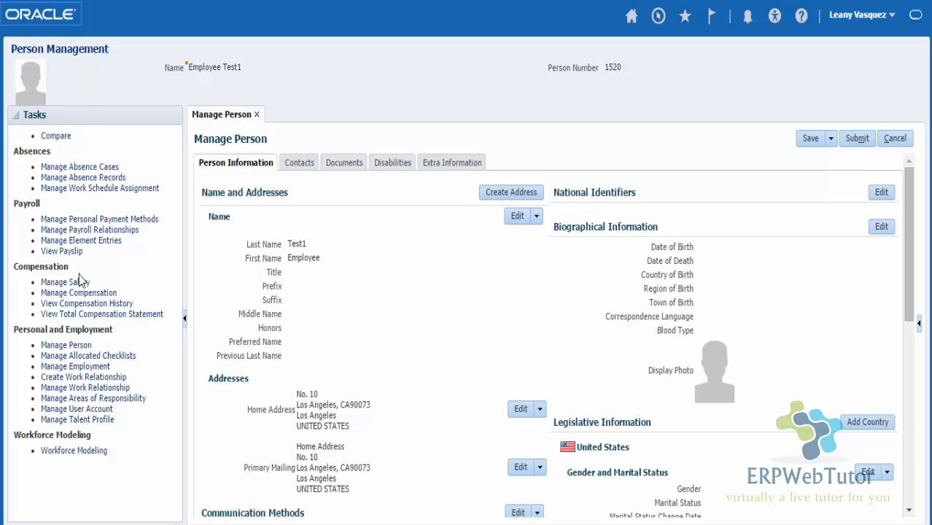
click(74, 283)
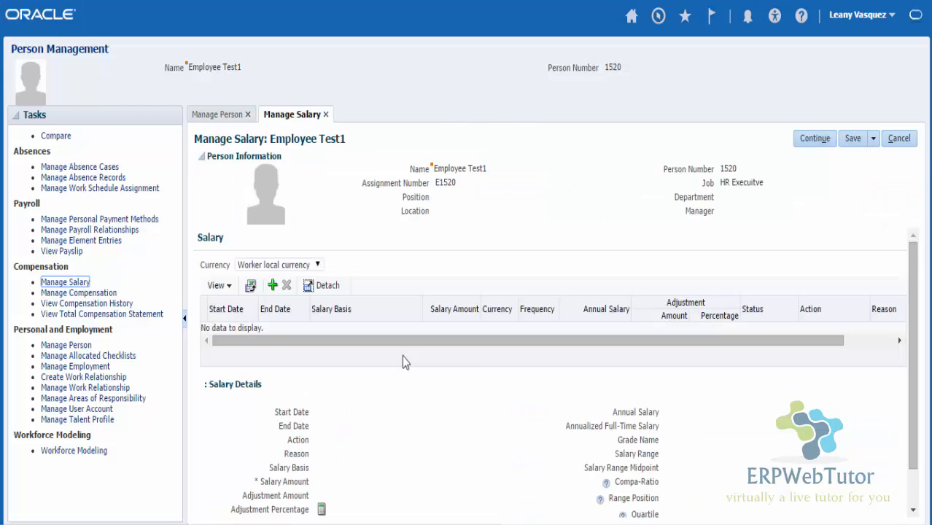
click(272, 286)
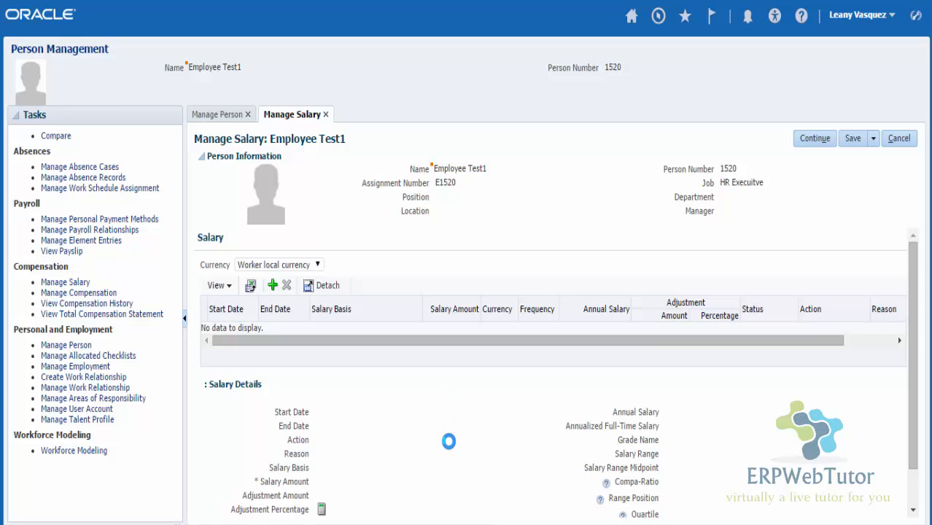
text(10/15/15)
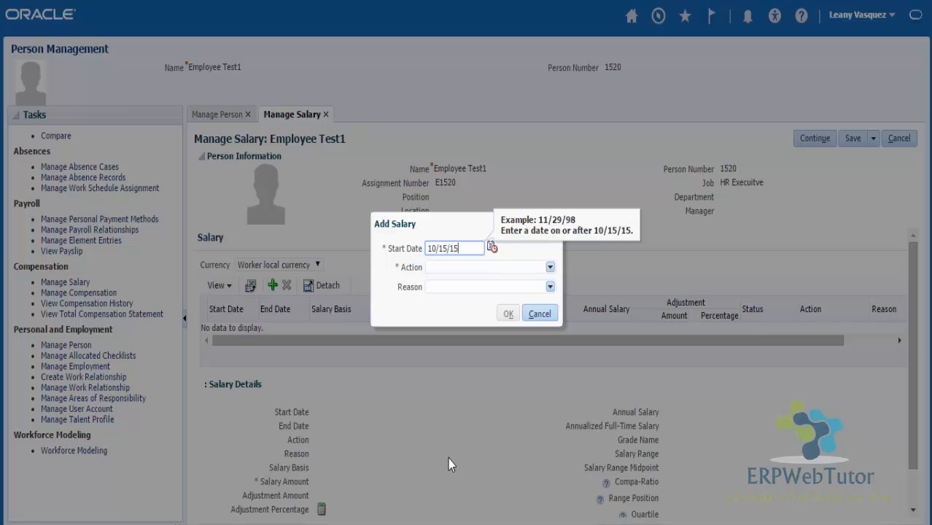
click(550, 267)
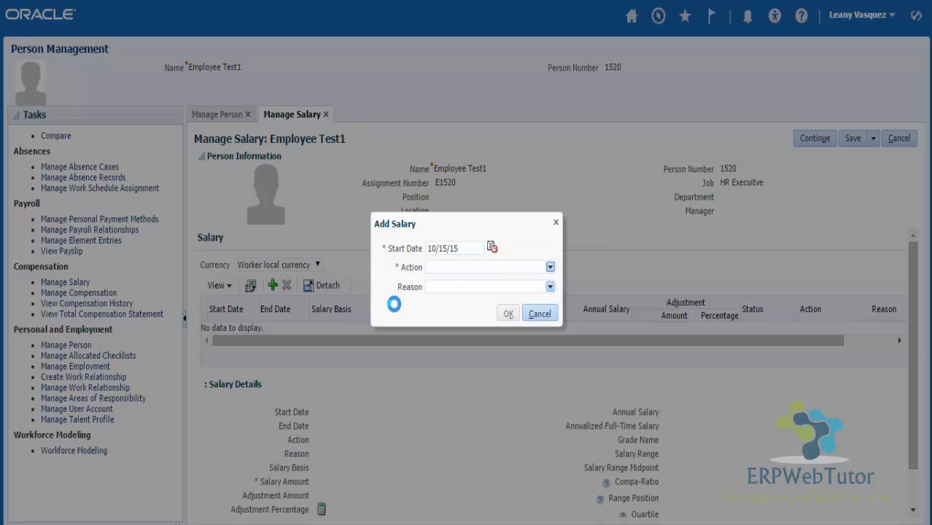
click(508, 314)
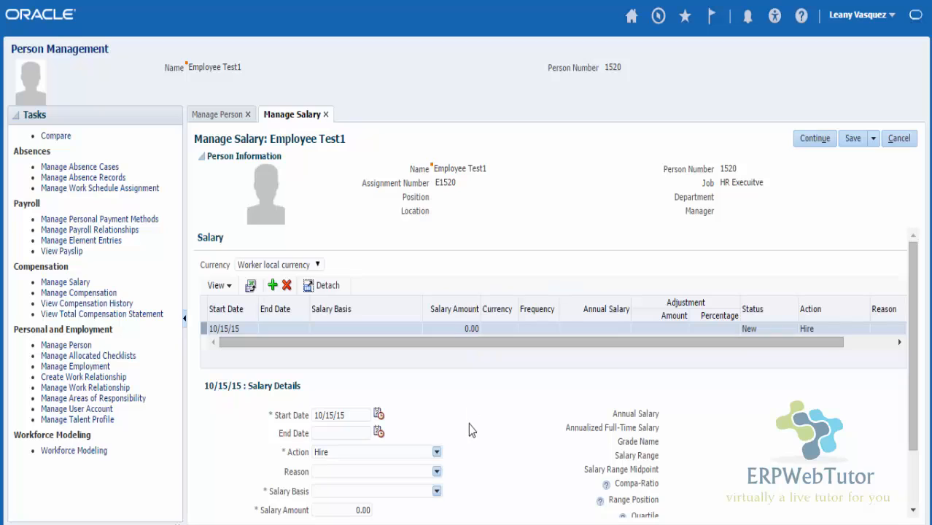
scroll(523, 415, down, 2)
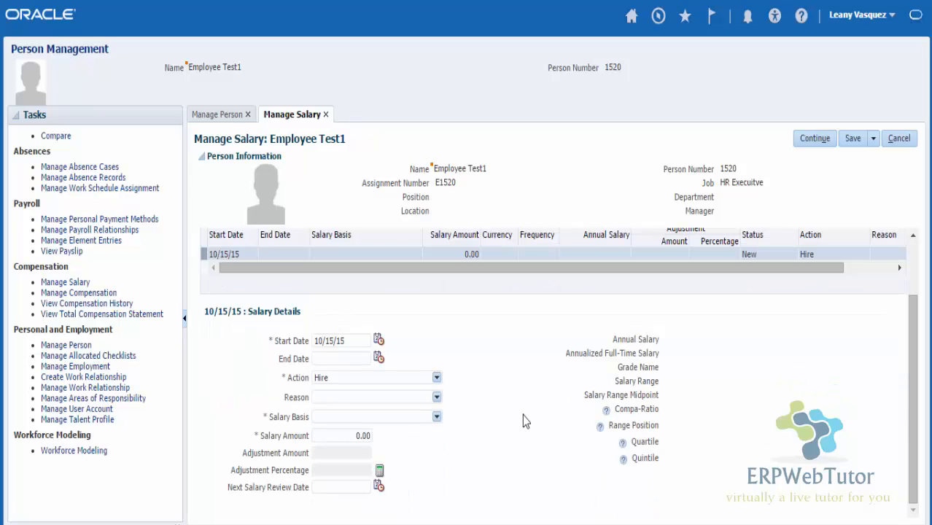
Step: Set the salary basis to EWT Annual Salary w Comp choice and accept the recomputed amounts
click(437, 419)
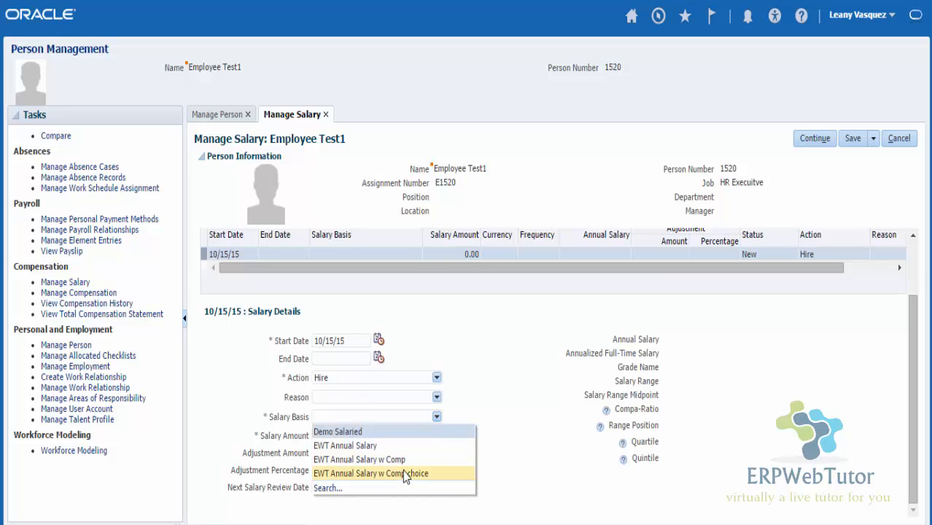
click(403, 473)
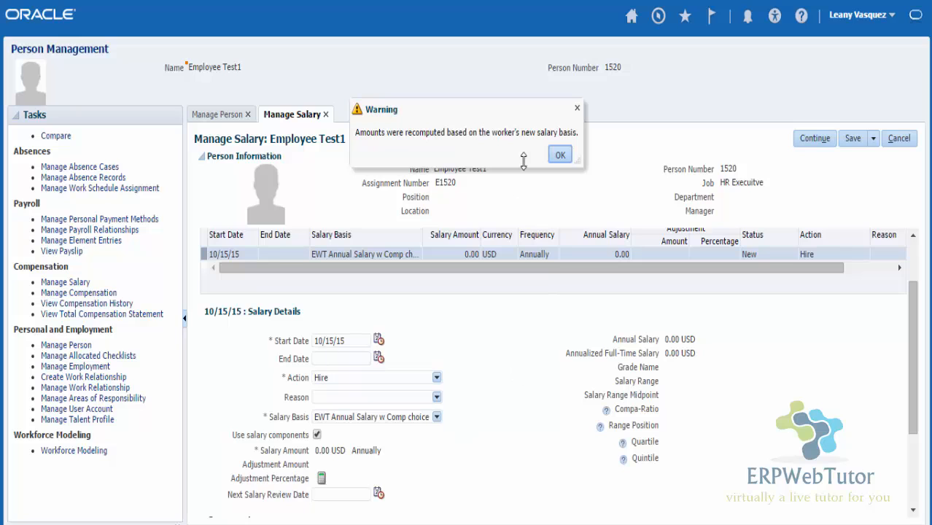
click(561, 155)
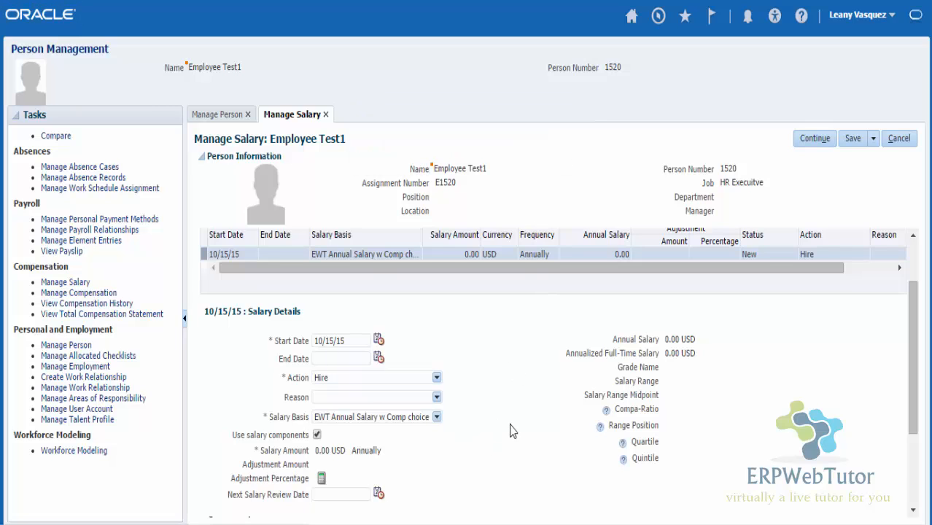
scroll(510, 425, down, 3)
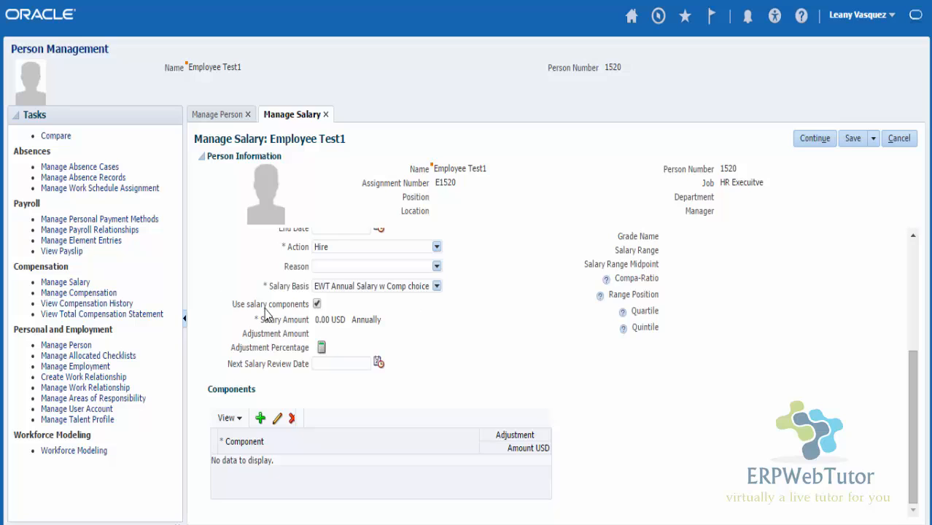
Step: Enable salary components, add a Merit component of 80,000, then delete that row
click(317, 303)
click(260, 419)
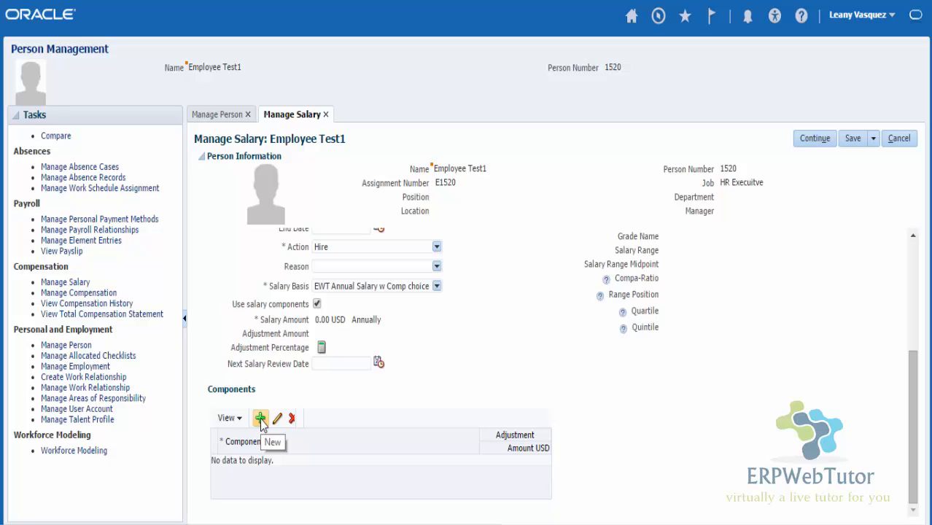
click(261, 420)
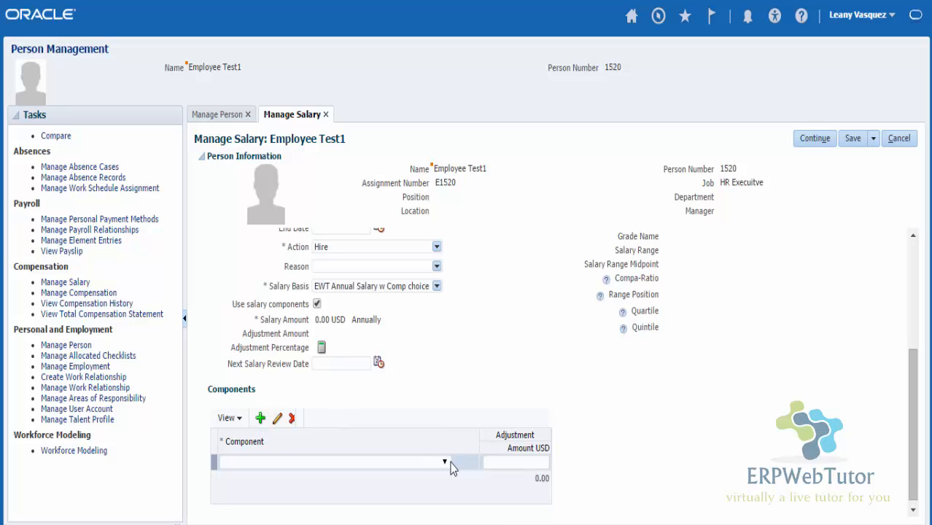
click(446, 462)
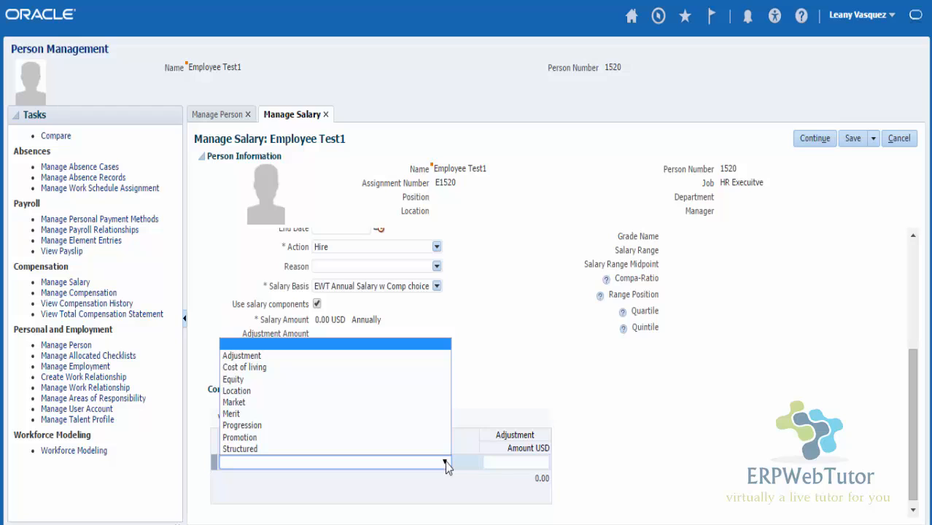
click(233, 414)
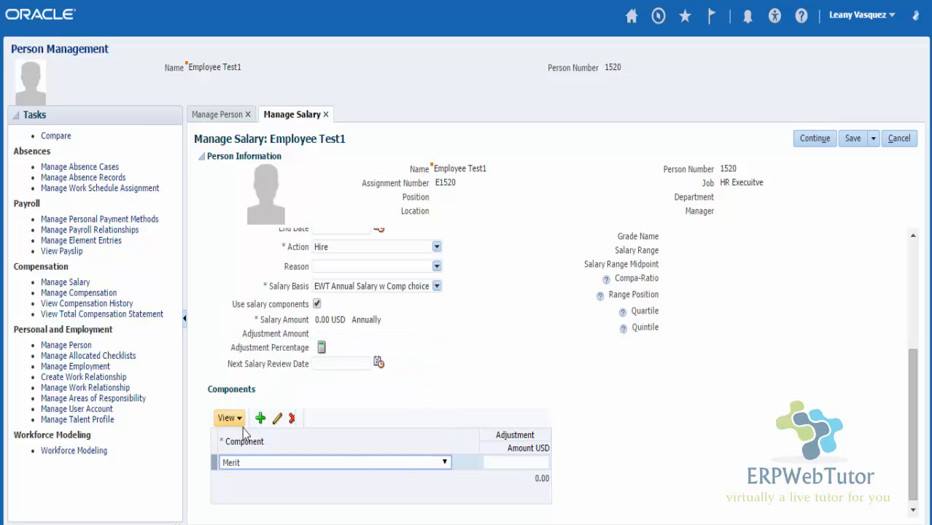
click(526, 461)
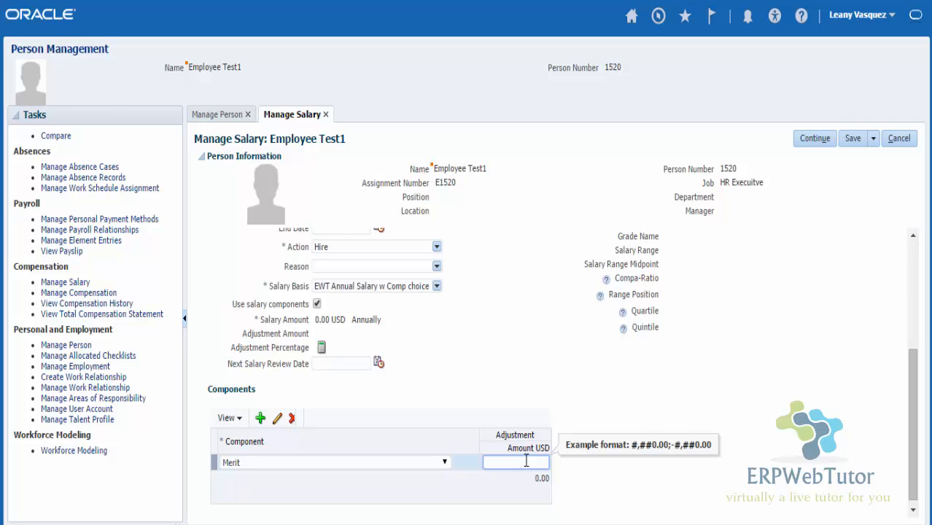
text(80000)
key(Tab)
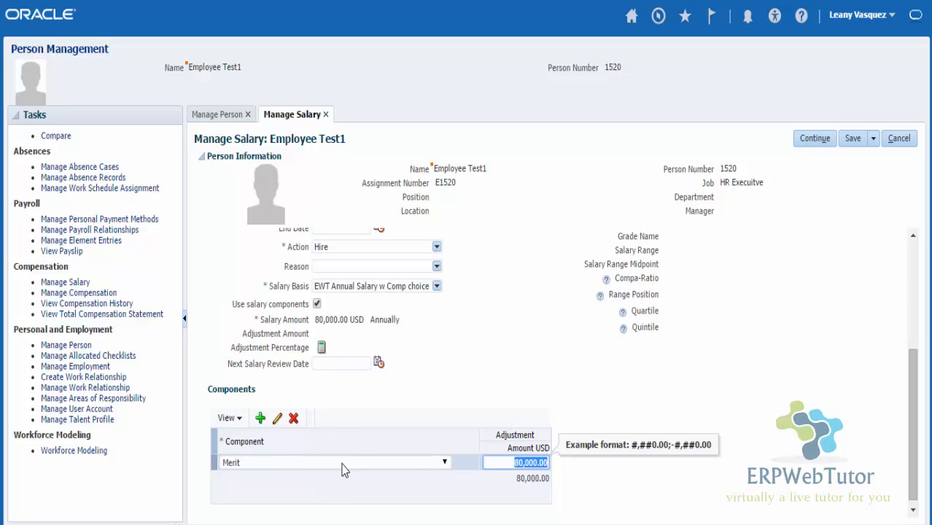
click(294, 419)
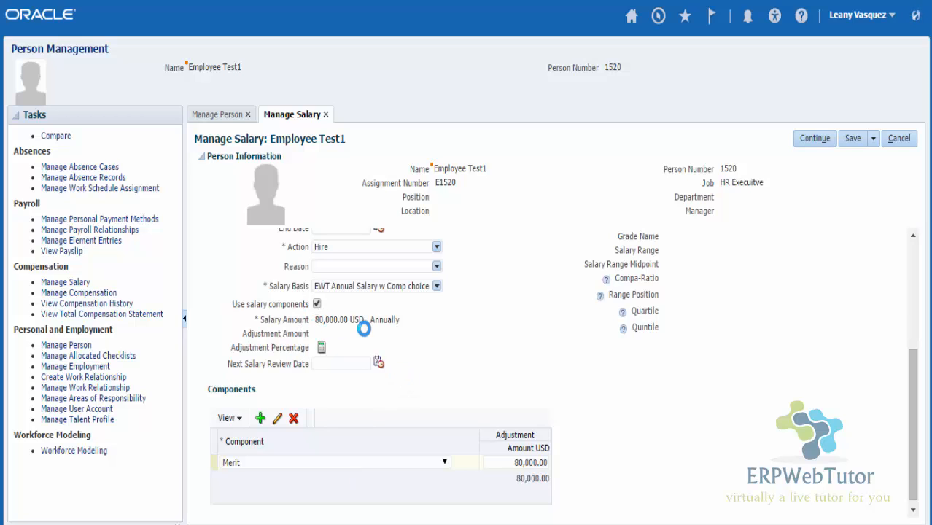
Step: Turn off salary components, enter an 80,000 salary amount, then close Manage Salary
click(316, 303)
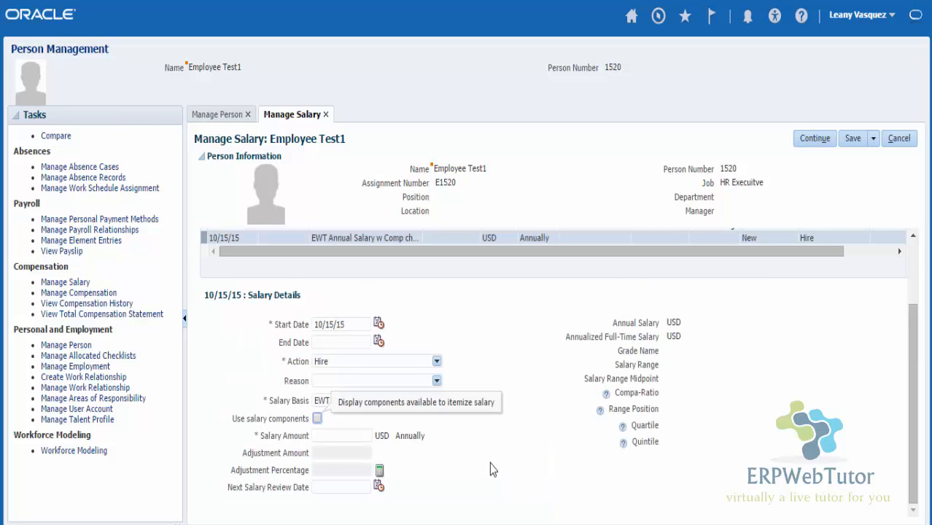
click(349, 434)
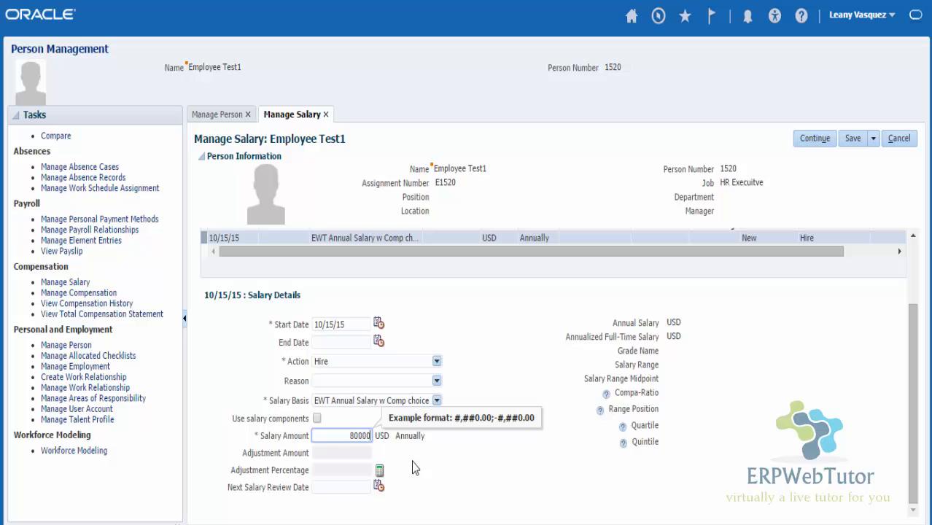
click(413, 468)
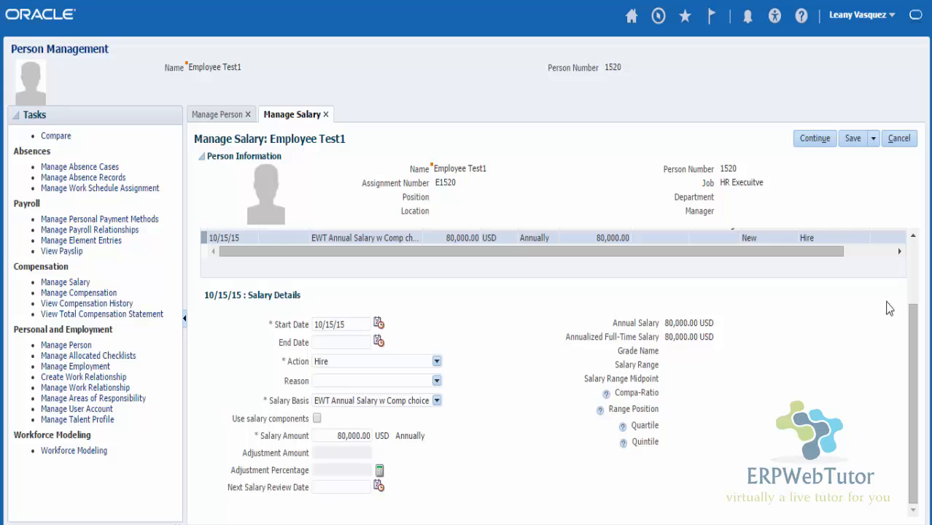
click(895, 138)
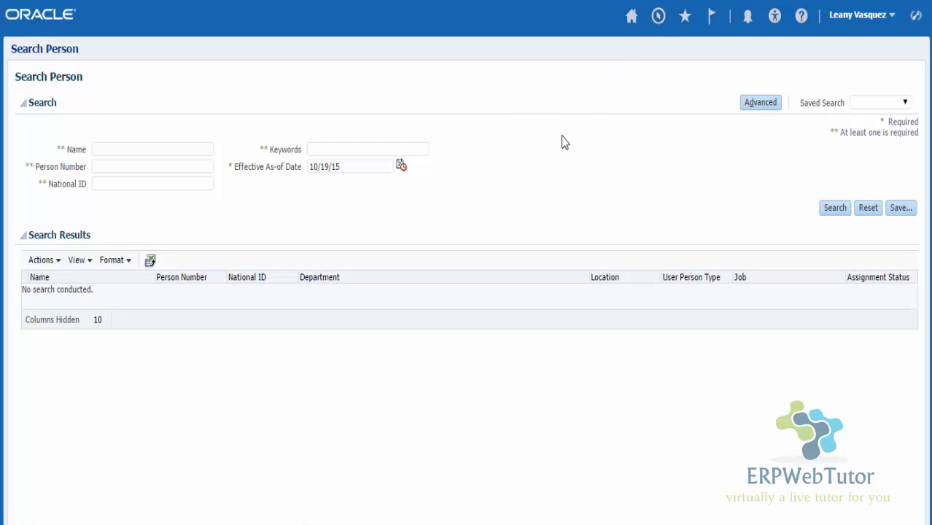
Step: In Setup and Maintenance, search for 'MANAGE COMMON LOOKUPS' and open that task
click(577, 312)
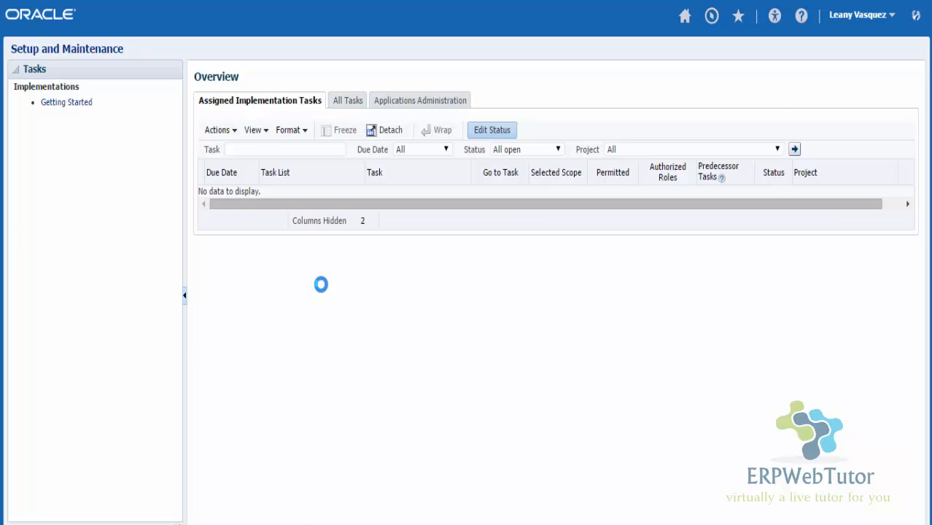
click(292, 179)
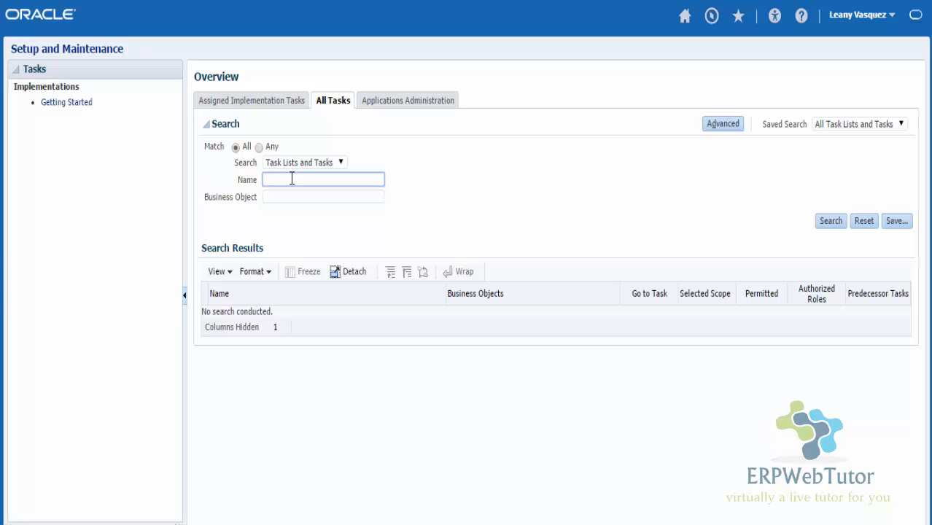
text(MANAGE COMMON LOOKUPS)
key(Return)
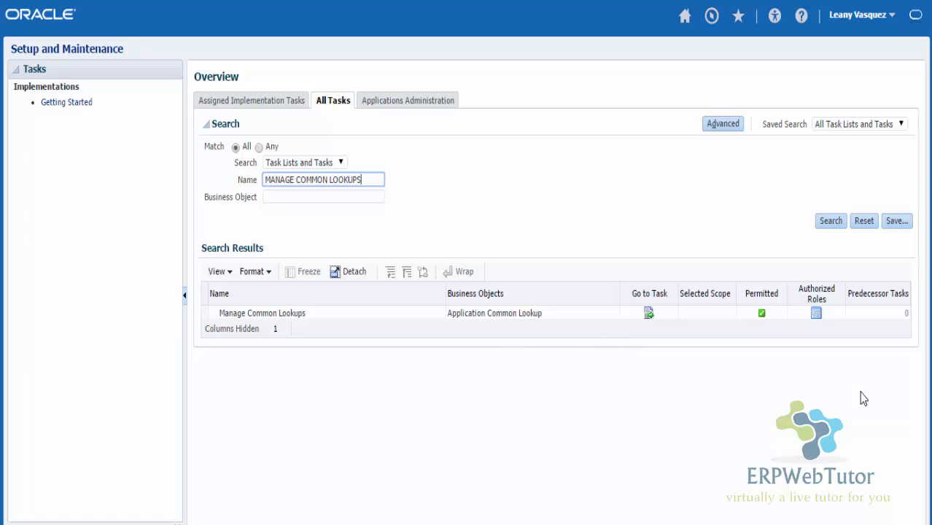
click(650, 315)
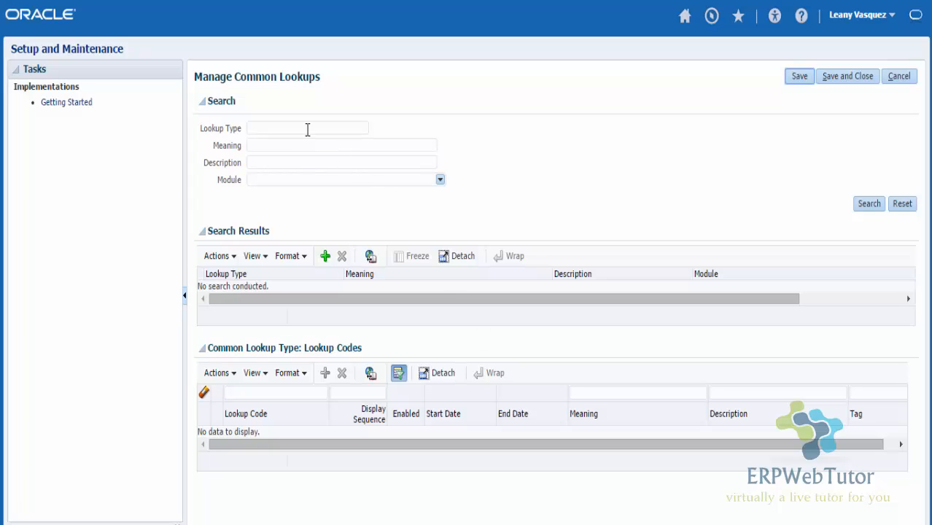
Step: Search for the CMP_SALARY_COMPONENTS lookup type and add a blank lookup code row
click(307, 128)
text(CMP_SALARY_COMPONENTS)
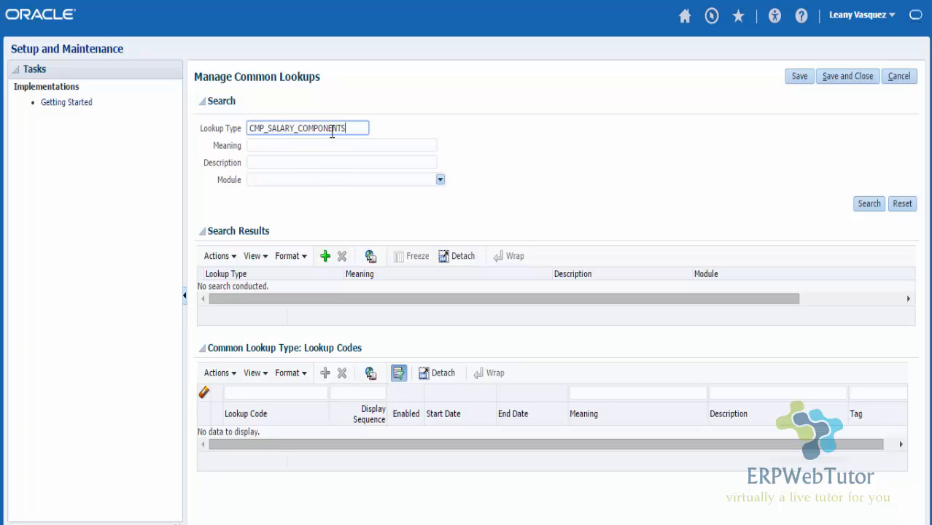
click(869, 205)
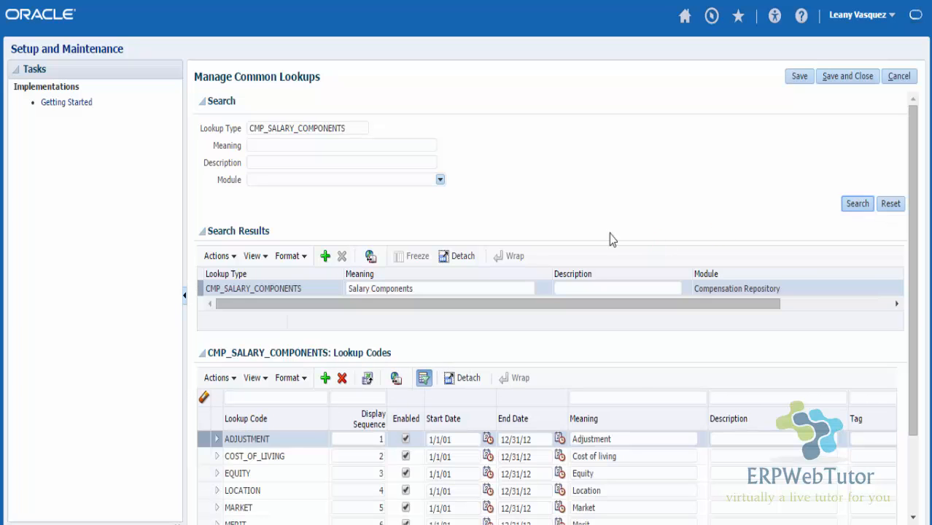
scroll(686, 204, down, 2)
scroll(686, 208, down, 1)
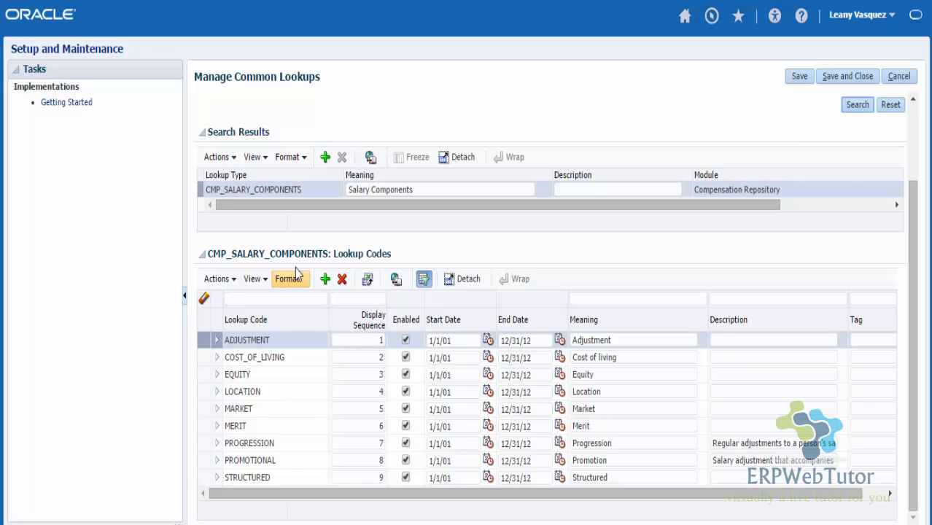
click(785, 210)
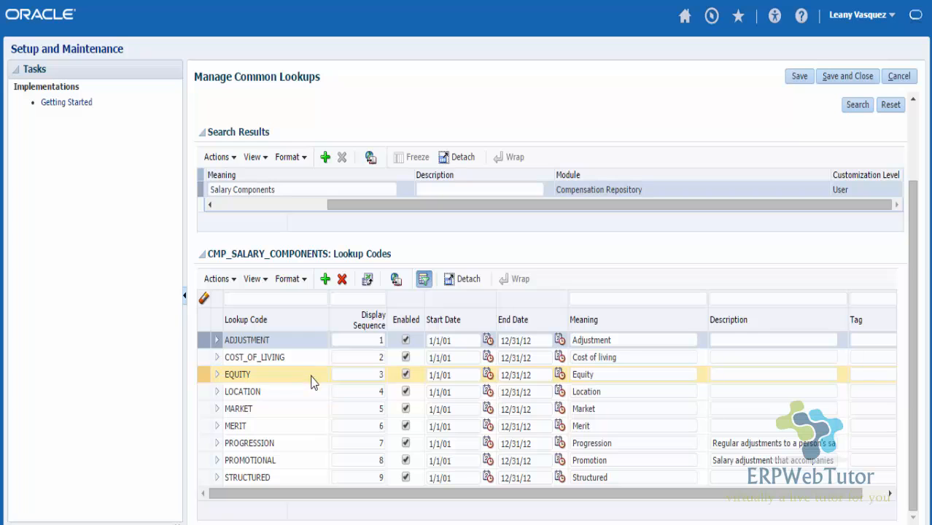
click(325, 283)
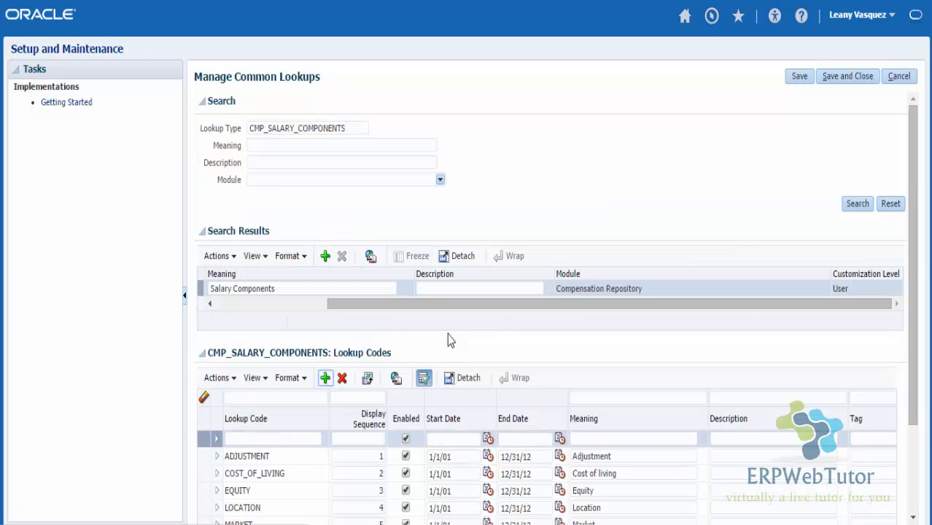
Step: Enter lookup code TEST_COMP with display sequence 10 and start date 1/1/51
click(293, 432)
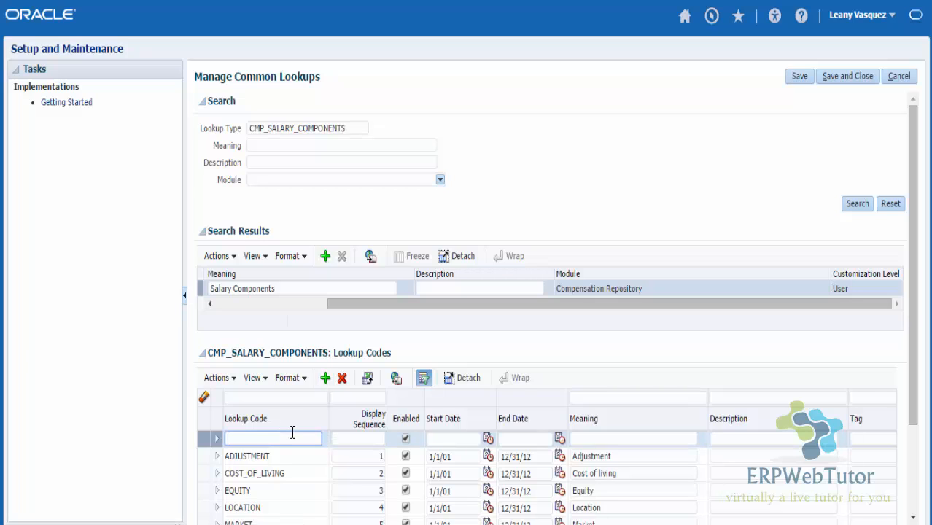
text(TEST_COMP)
key(Tab)
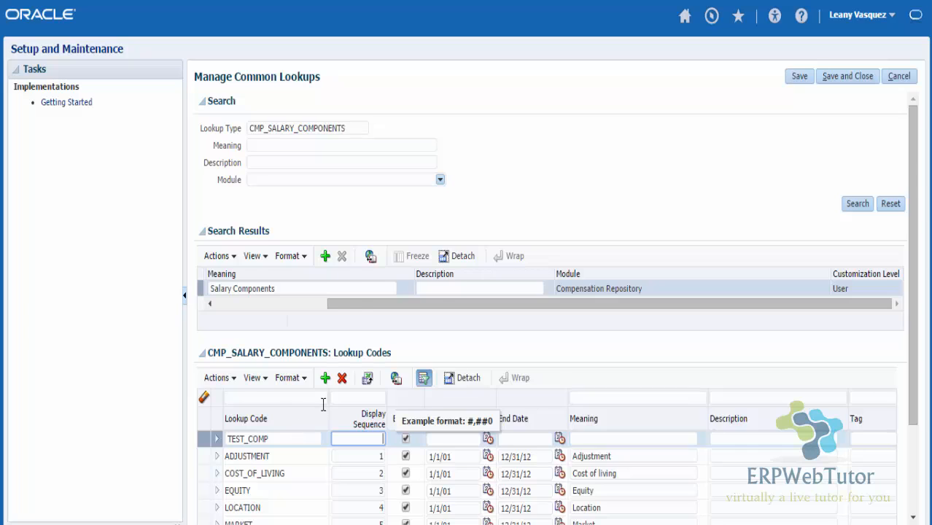
scroll(322, 407, down, 3)
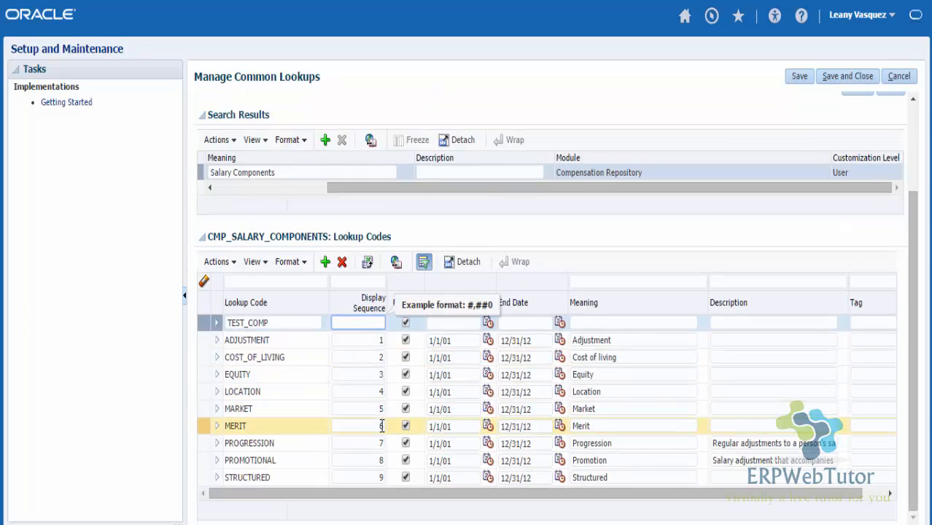
text(10)
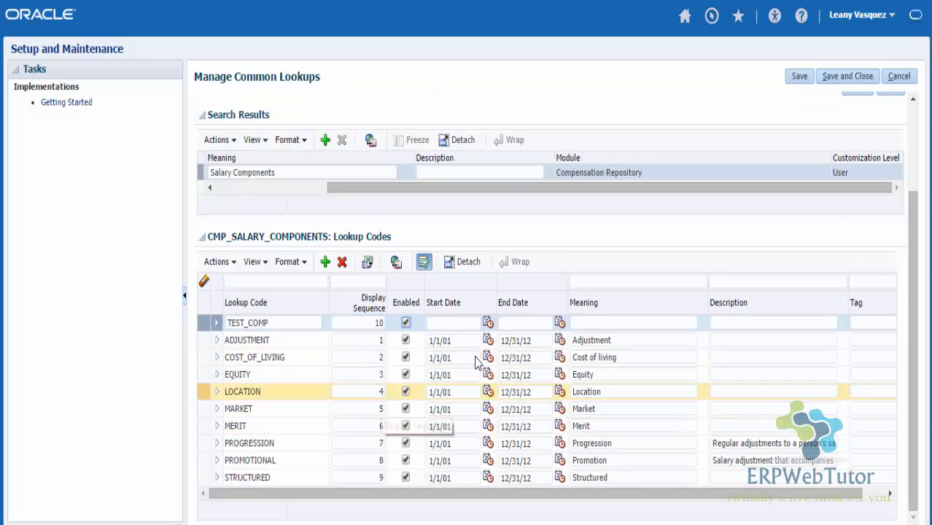
click(464, 324)
text(1/1/51)
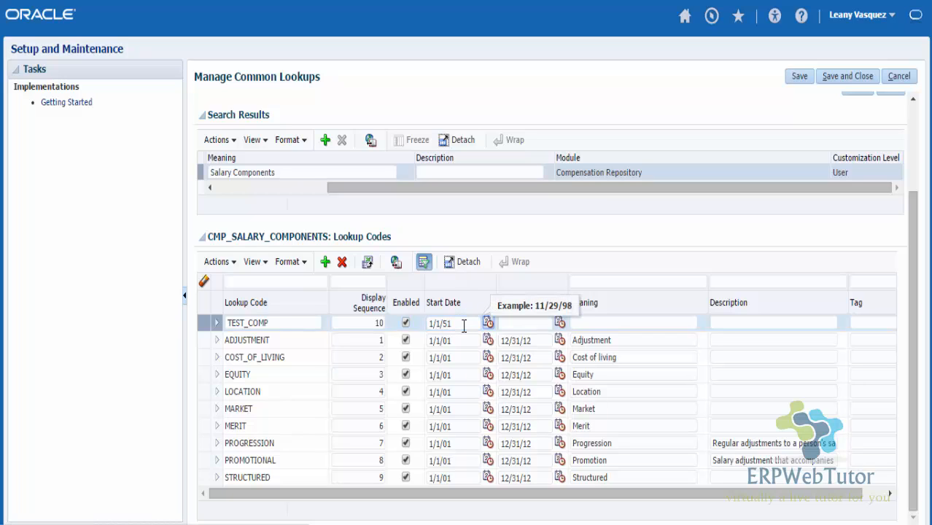
Step: Give TEST_COMP end date 12/31/12, copied from ADJUSTMENT, and meaning 'Test Components'
click(528, 323)
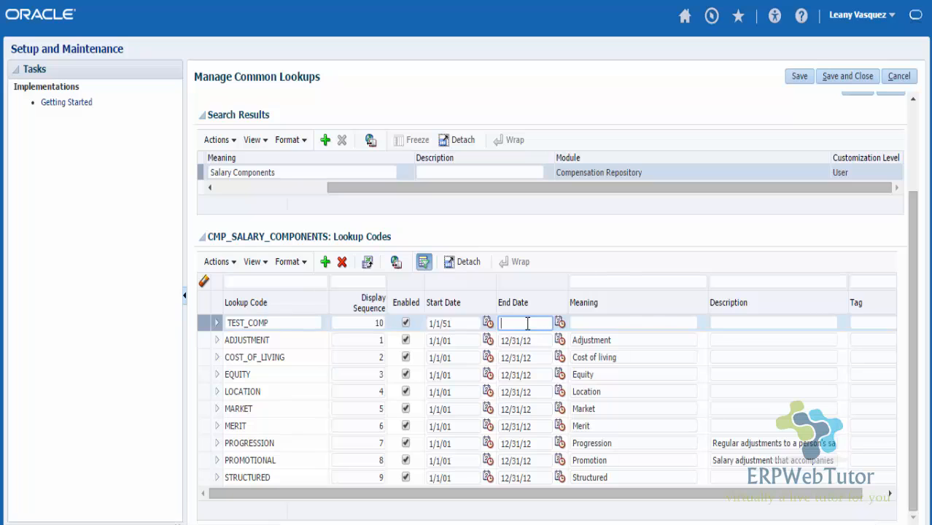
click(536, 342)
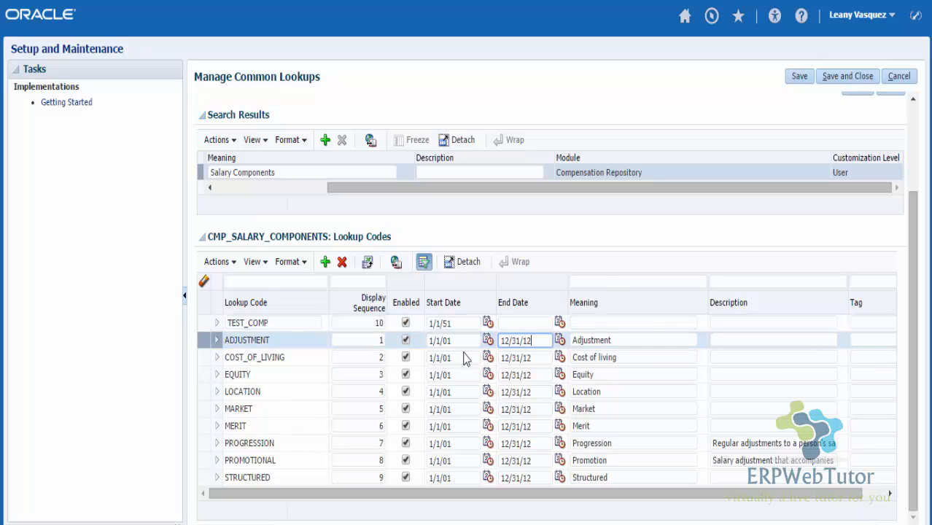
click(537, 343)
key(ctrl+c)
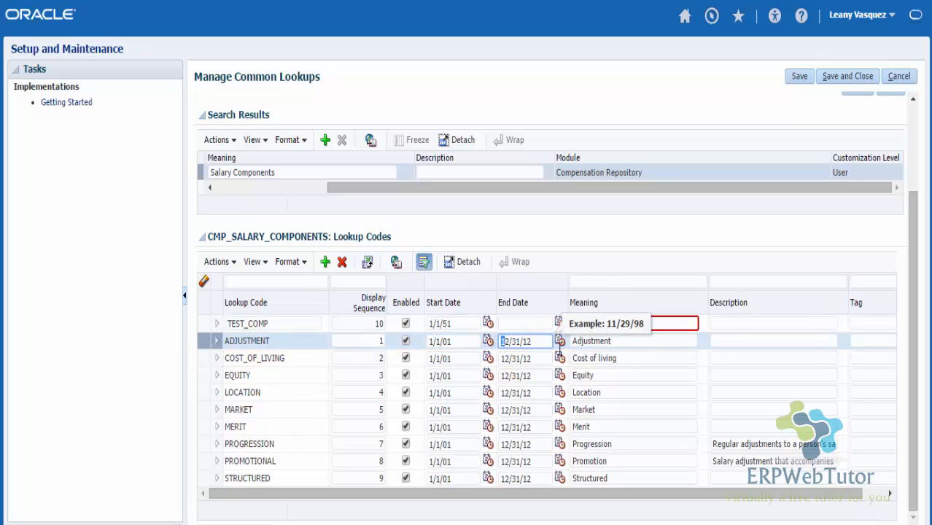
click(532, 325)
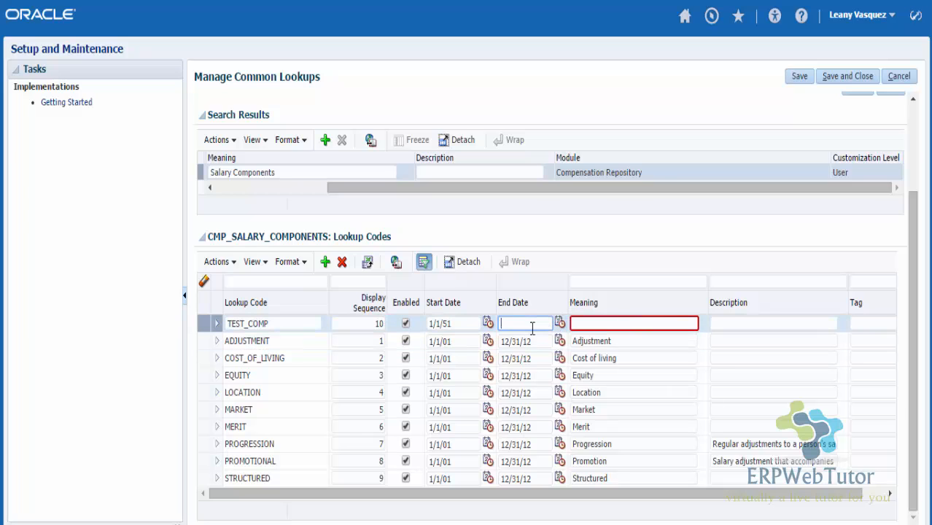
key(ctrl+v)
click(586, 323)
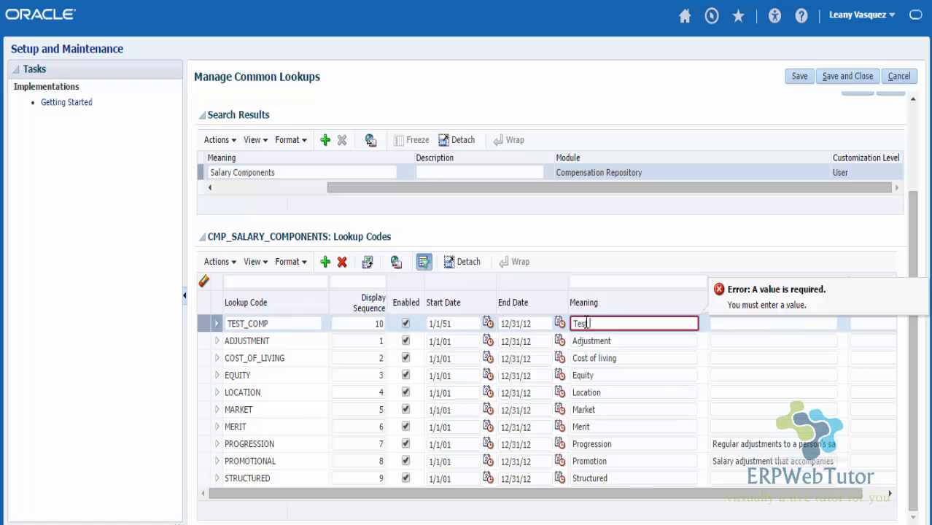
text(Test Components)
click(655, 238)
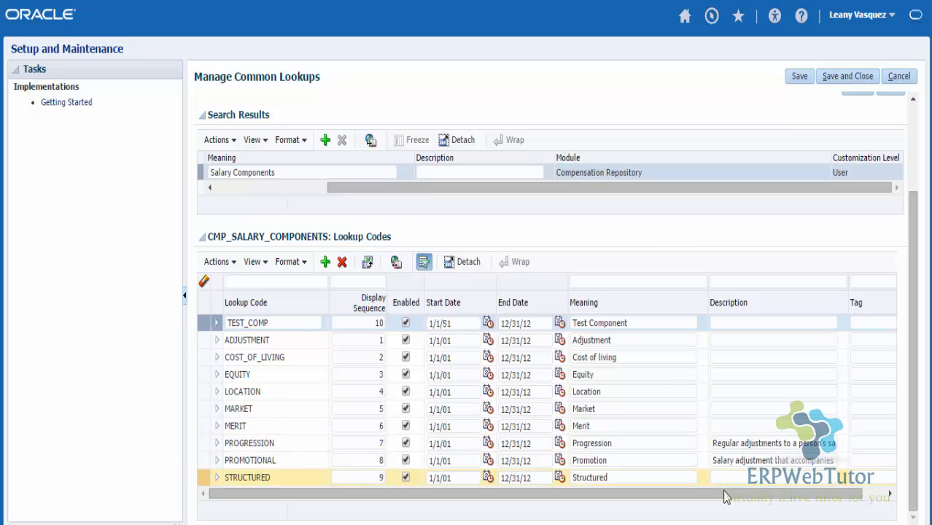
drag(728, 495, 798, 499)
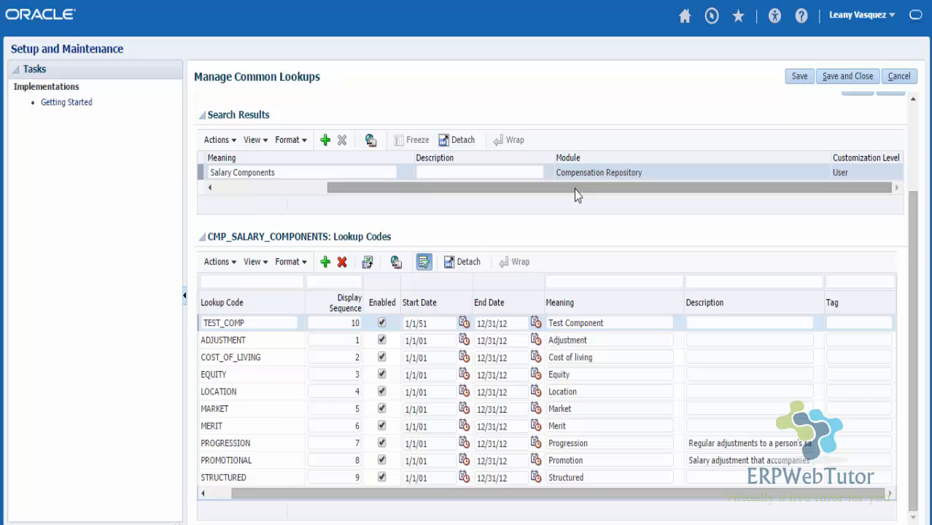
click(839, 323)
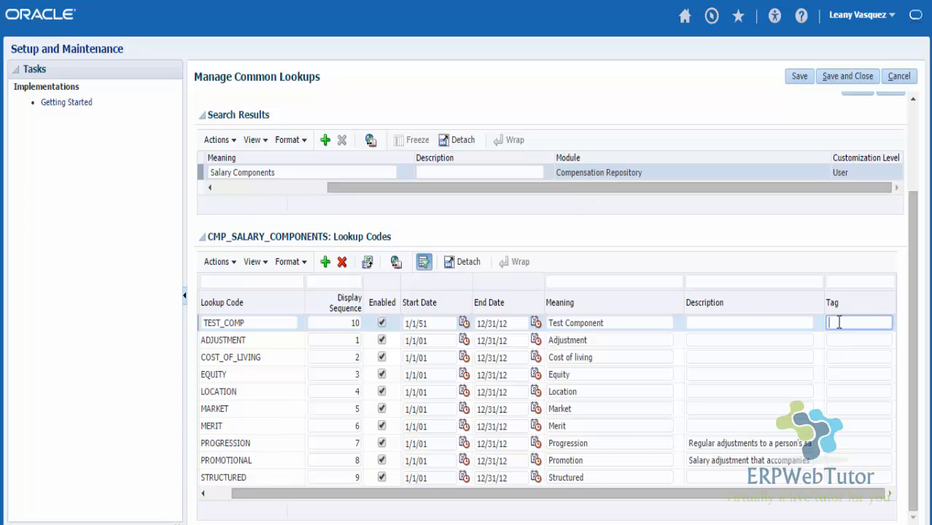
text(+)
text(US)
text(,)
text(+)
text(UK)
key(BackSpace)
key(BackSpace)
text(GB)
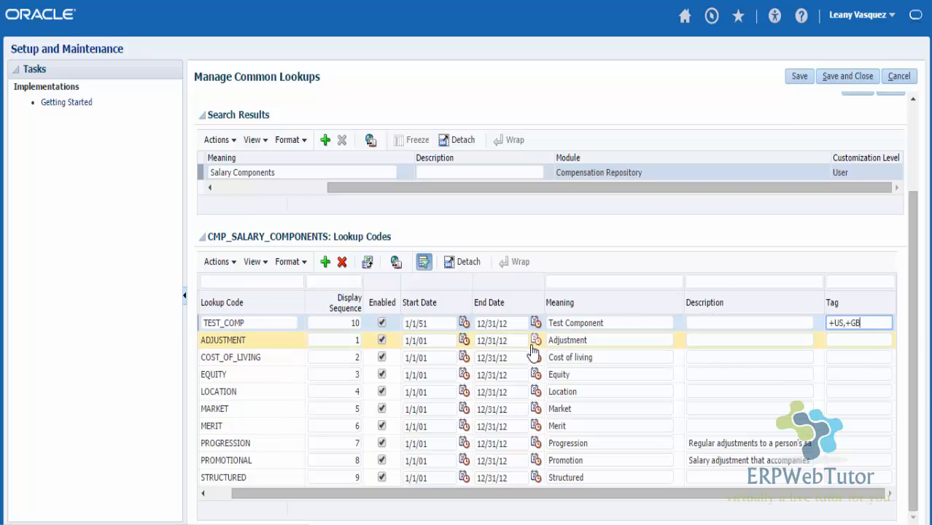
triple_click(869, 323)
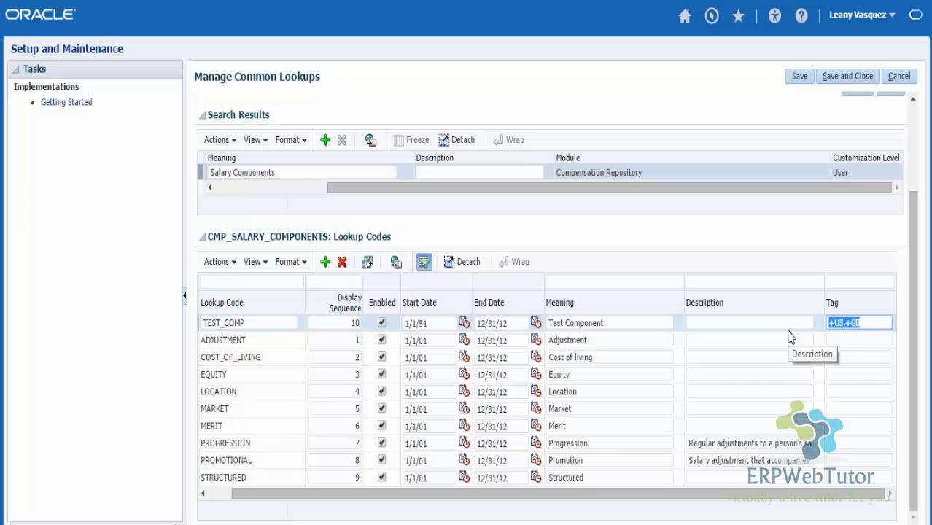
key(BackSpace)
text(-US)
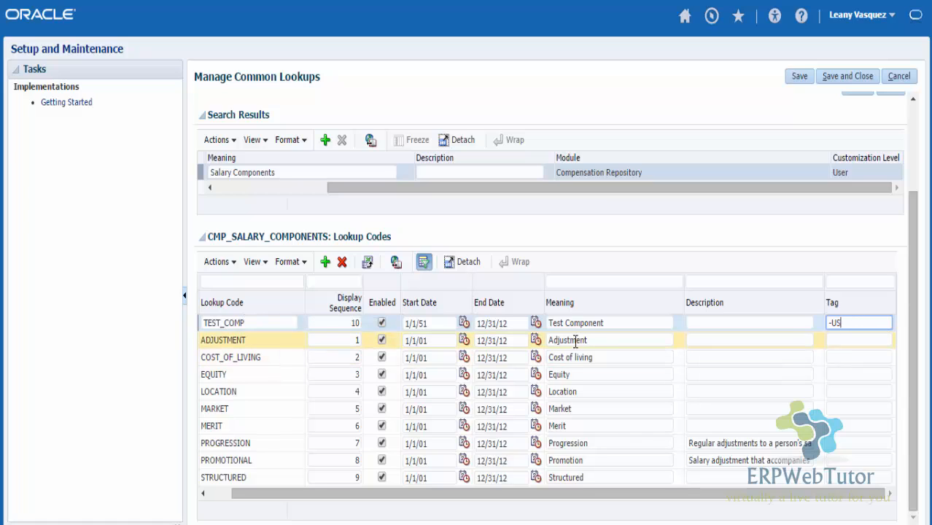
key(BackSpace)
key(BackSpace)
key(BackSpace)
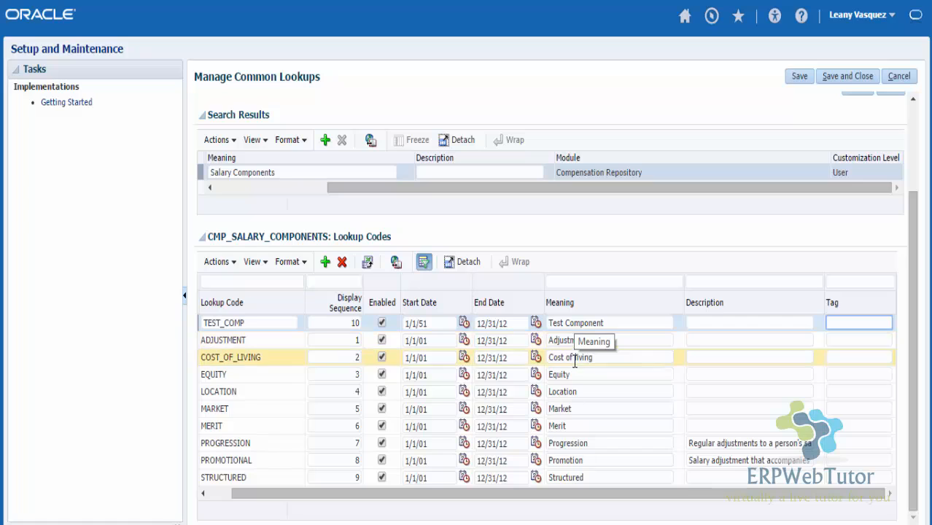